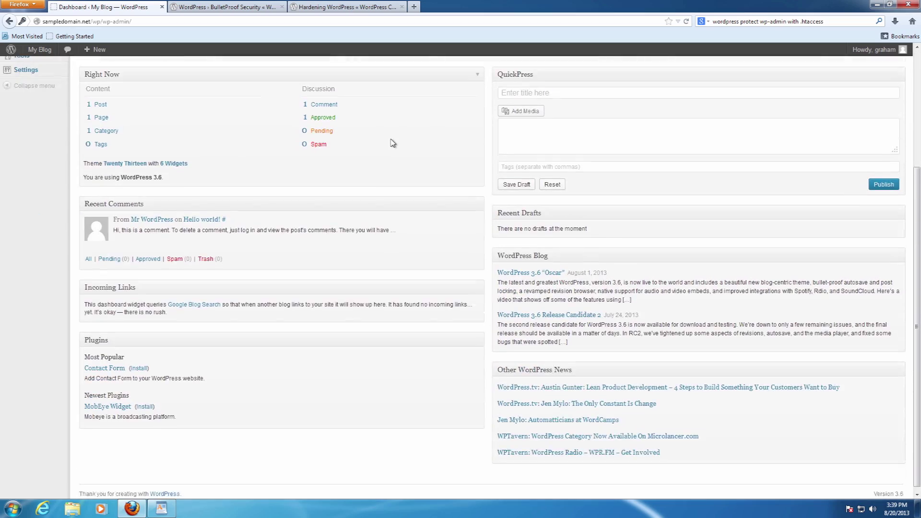
Search the Add New plugins page for 'bulletproof'
scroll(349, 169, "up", 3)
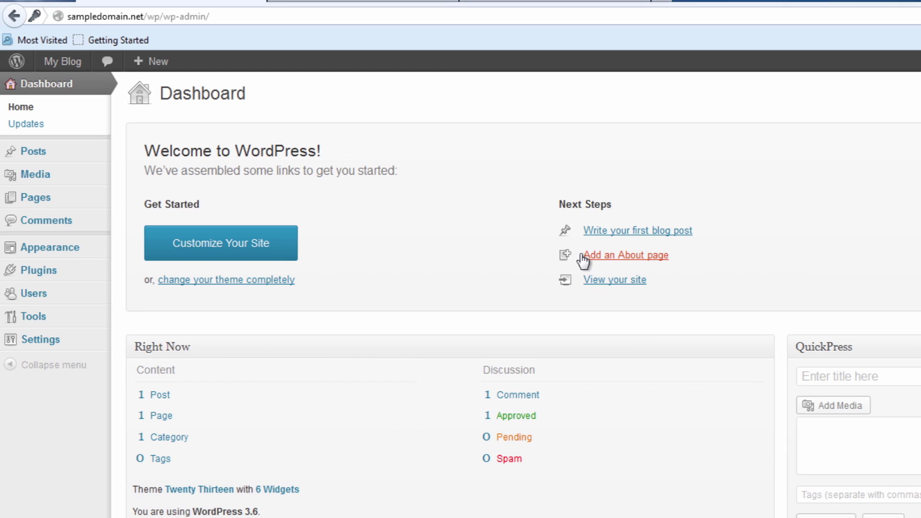
left_click(34, 277)
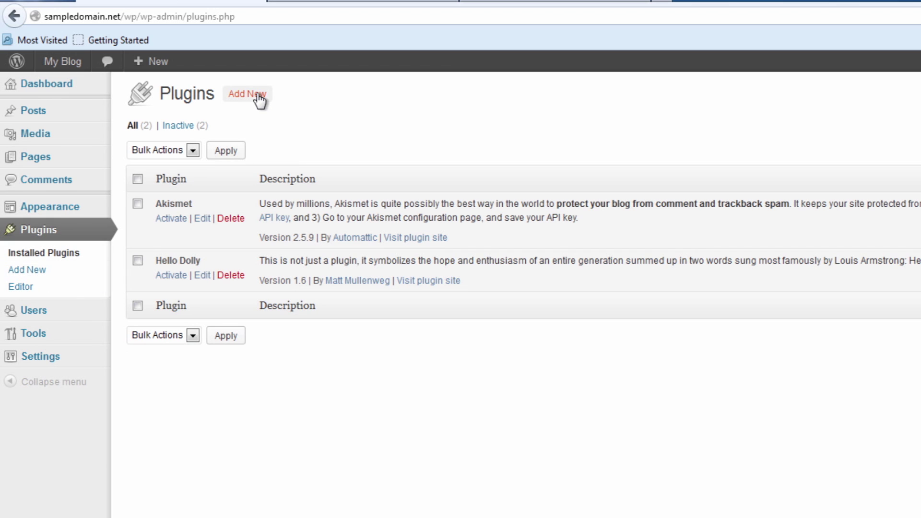
left_click(259, 100)
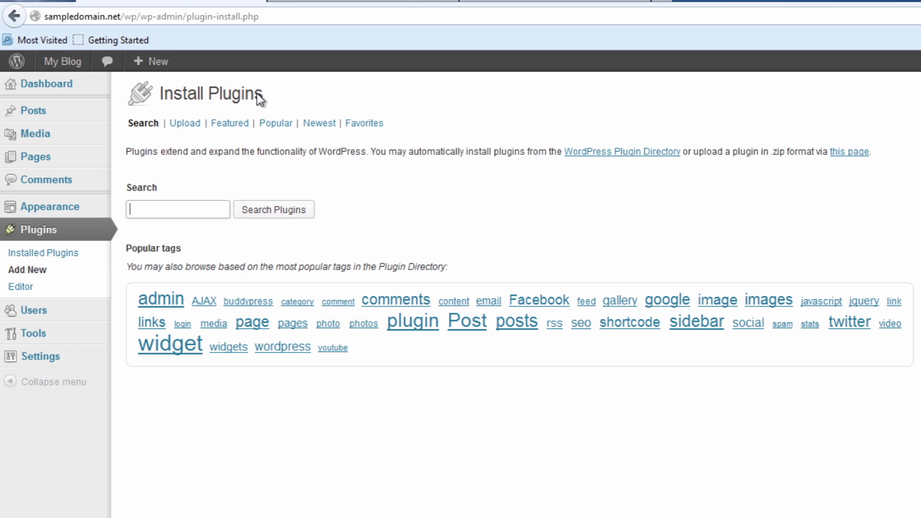
type("bull")
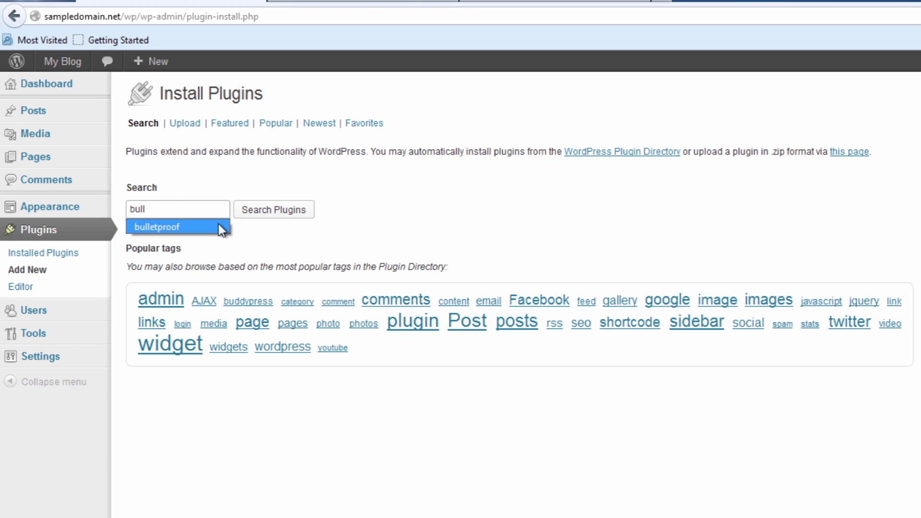
left_click(218, 225)
left_click(275, 213)
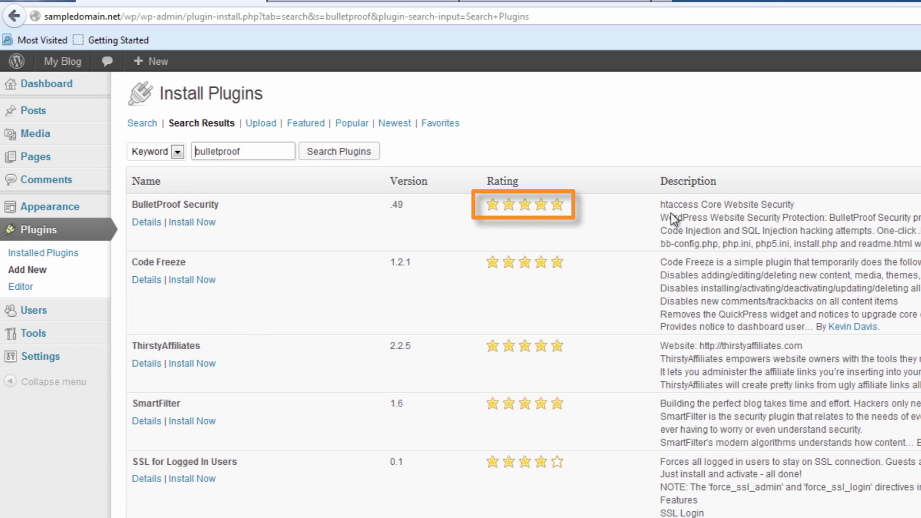
Install BulletProof Security, start activating it, and view its WordPress.org page
left_click(182, 223)
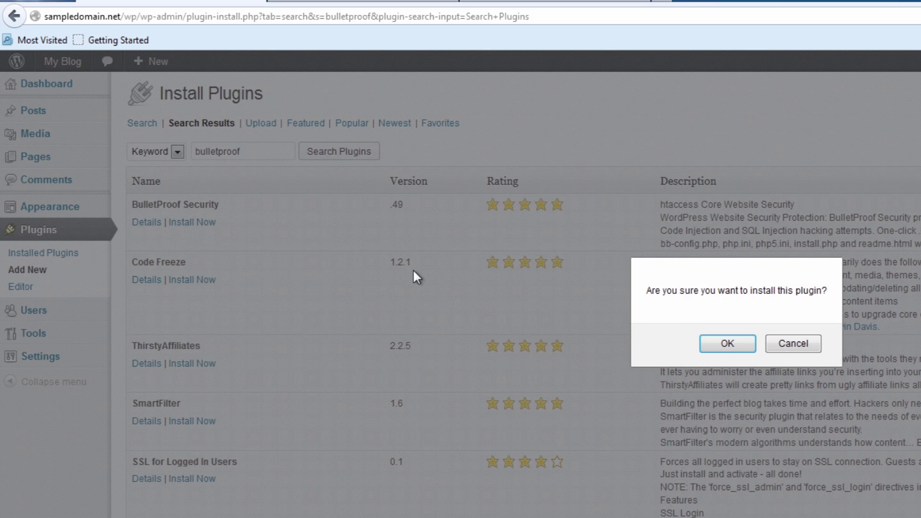
left_click(726, 346)
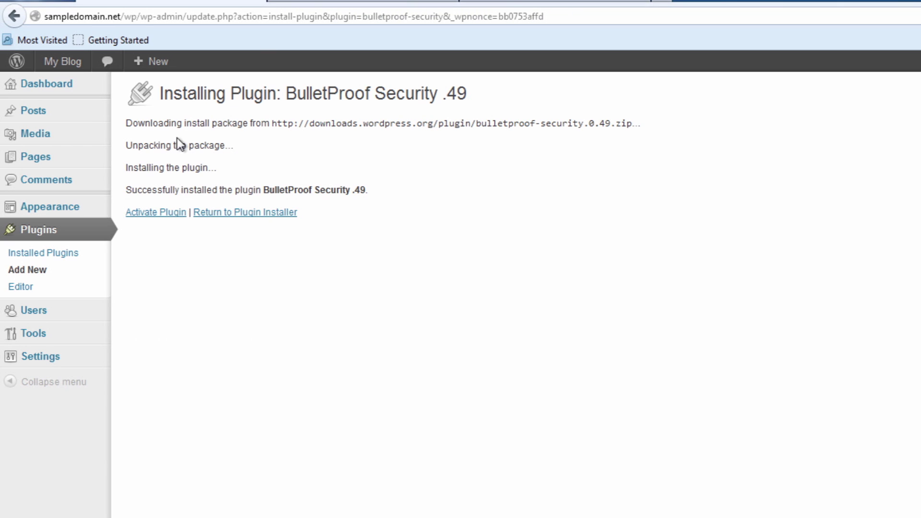
left_click(151, 213)
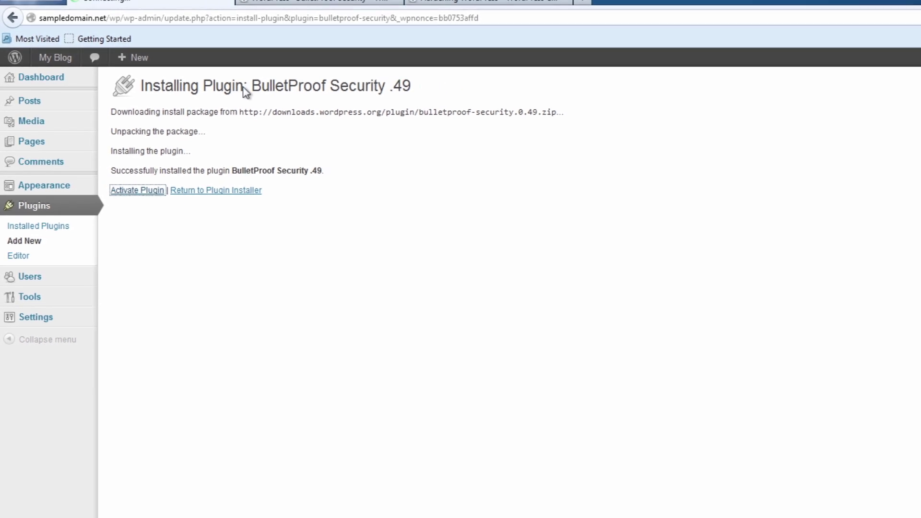
left_click(210, 6)
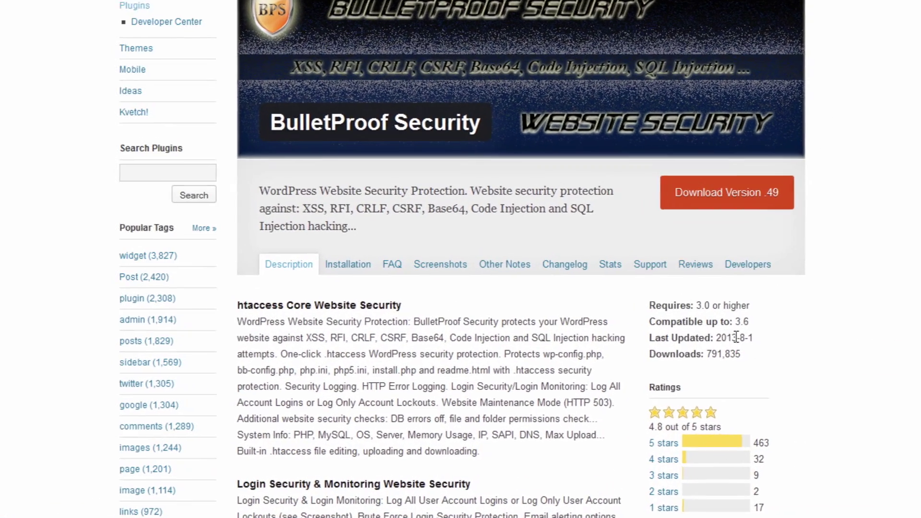
Highlight the plugin's last-updated date and description text on WordPress.org
left_click_drag(606, 382, 648, 383)
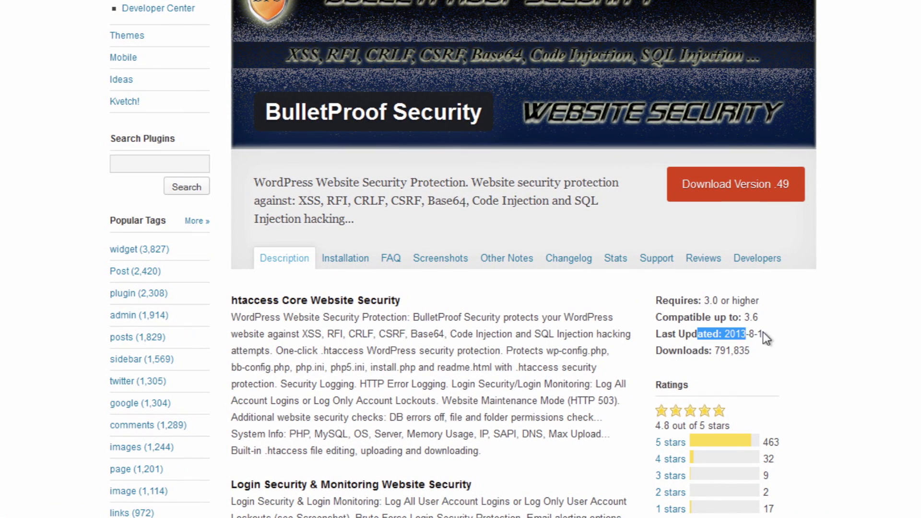
left_click(800, 331)
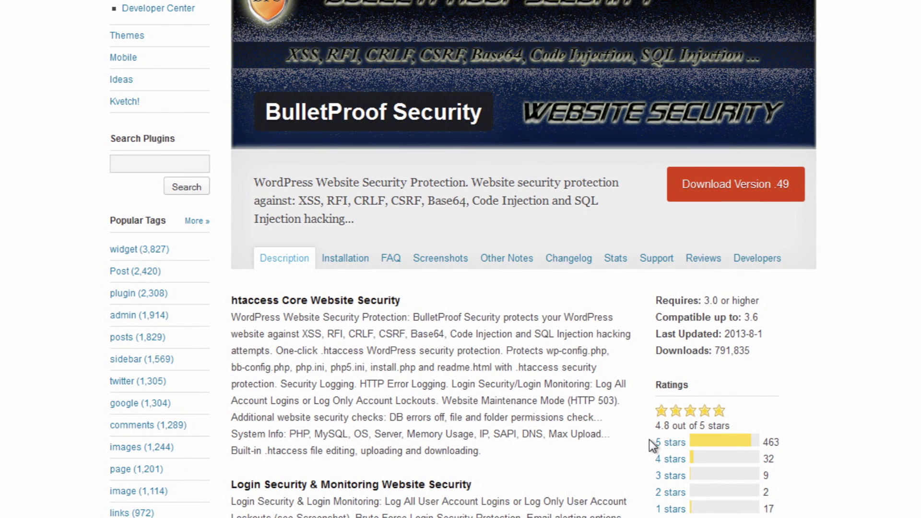
triple_click(786, 436)
left_click(540, 379)
Read through the BulletProof Security description, then go back to the blog's Plugins list
scroll(540, 379, "down", 3)
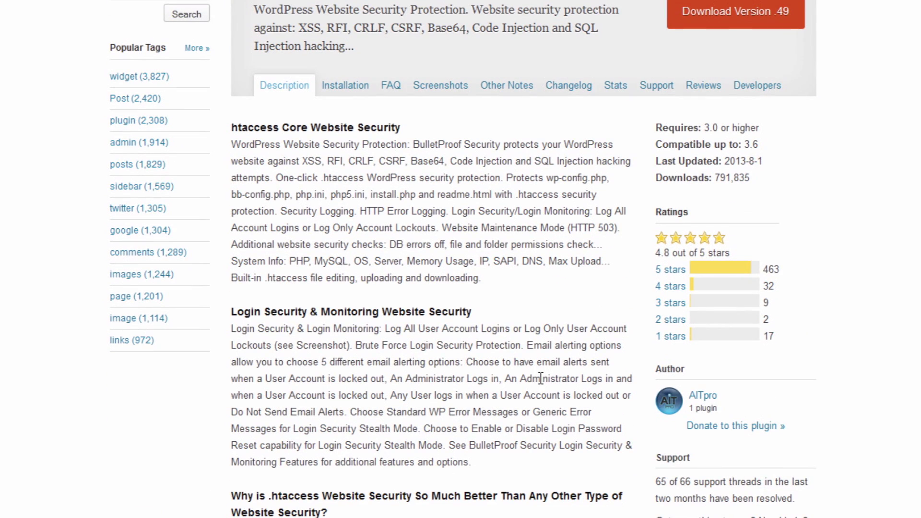
scroll(540, 379, "down", 9)
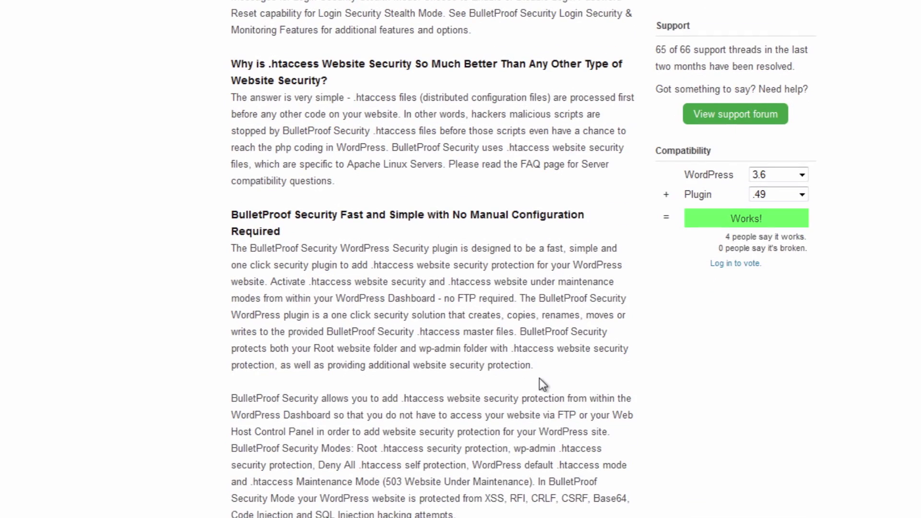
scroll(541, 379, "down", 2)
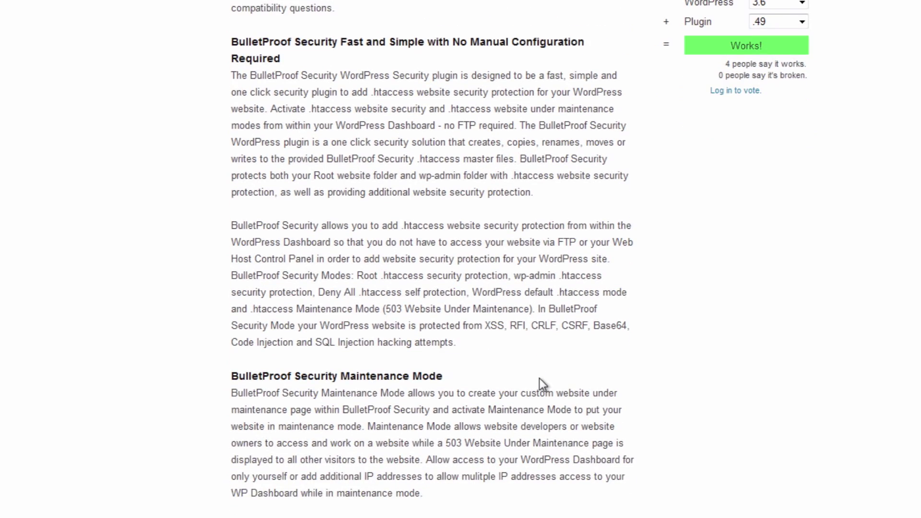
scroll(540, 381, "down", 3)
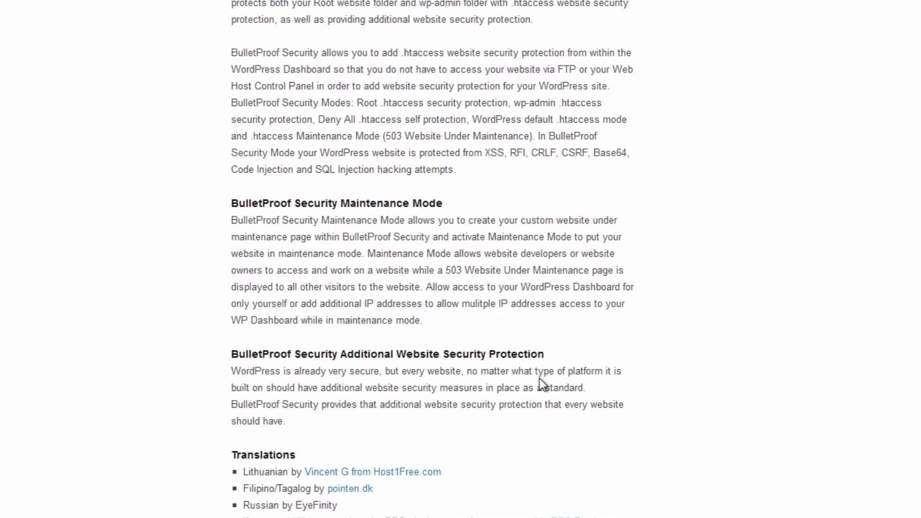
scroll(539, 381, "up", 1)
scroll(540, 379, "down", 12)
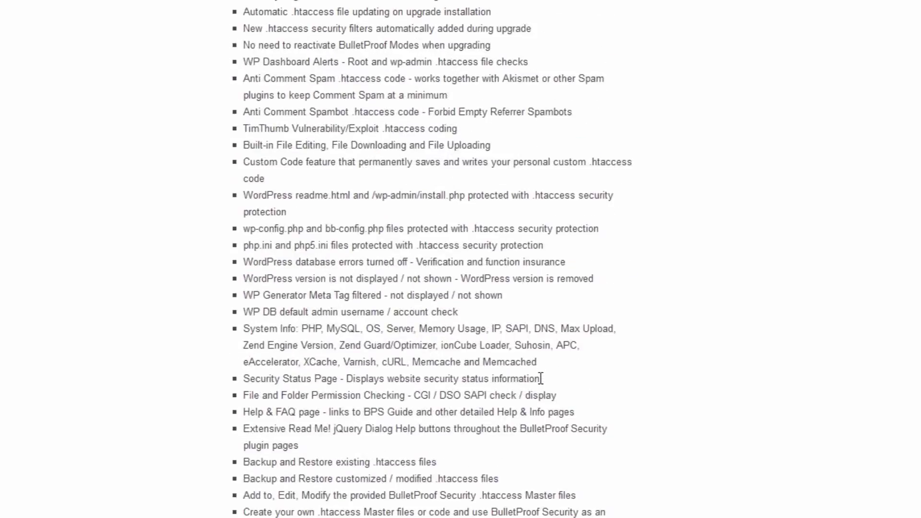
scroll(541, 379, "down", 13)
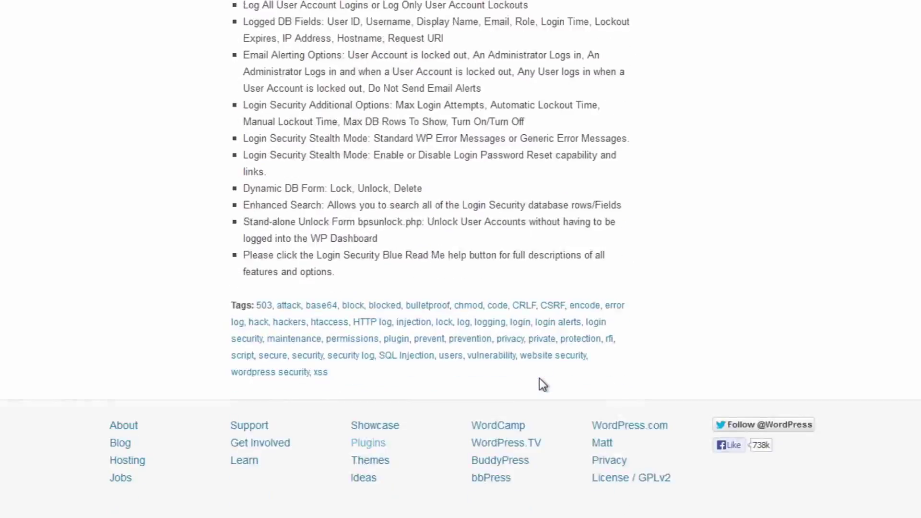
scroll(539, 382, "up", 15)
left_click(86, 9)
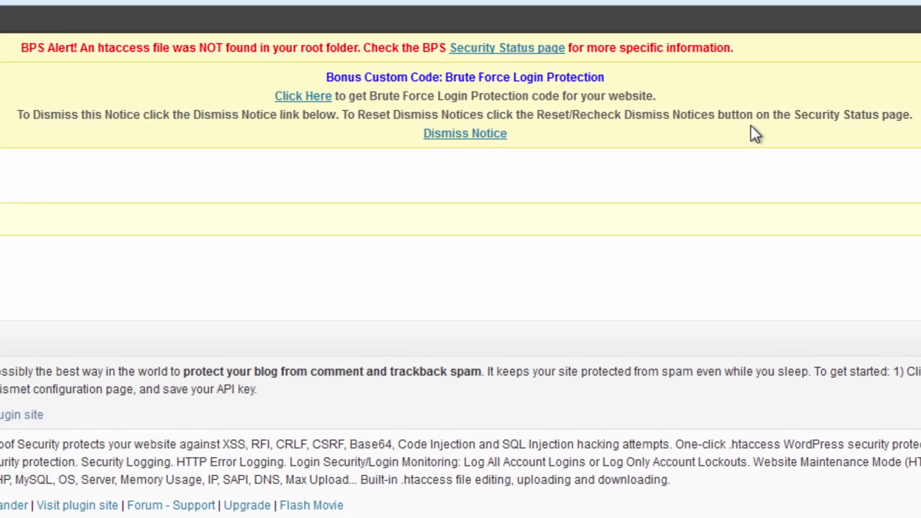
left_click_drag(700, 77, 339, 15)
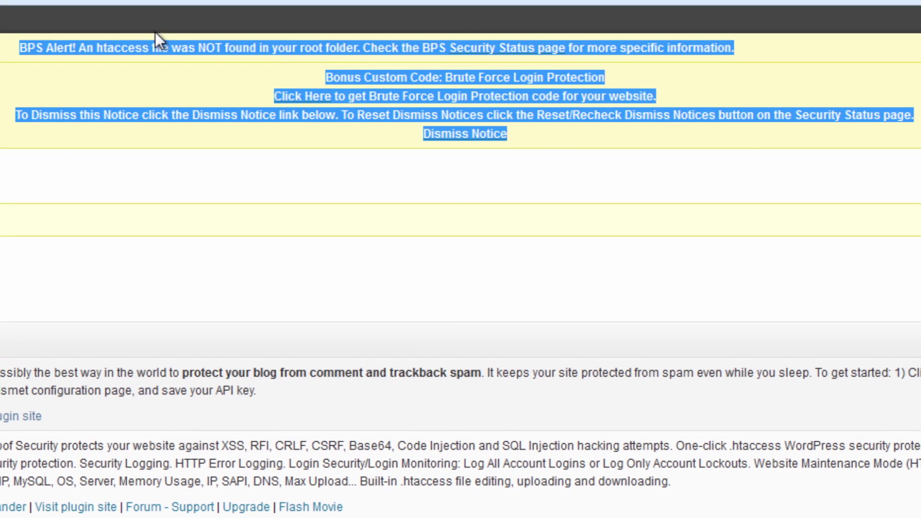
left_click(683, 127)
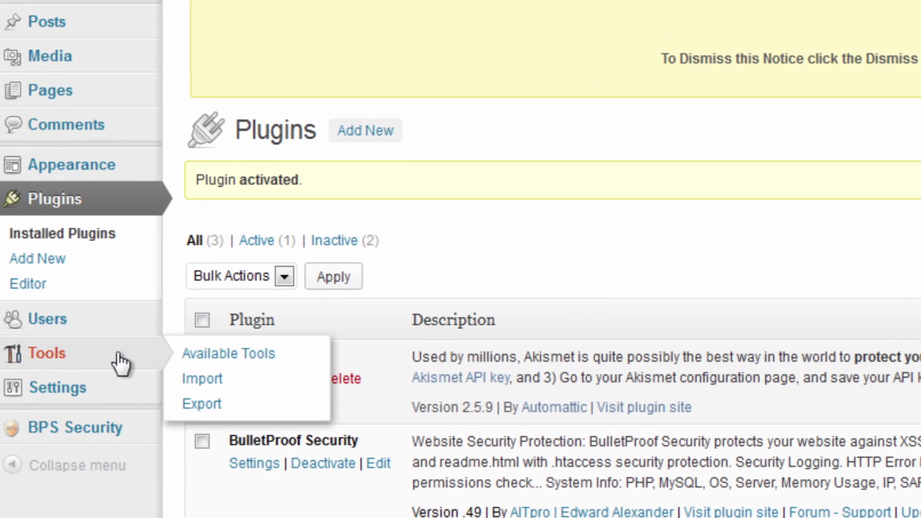
mouse_move(48, 439)
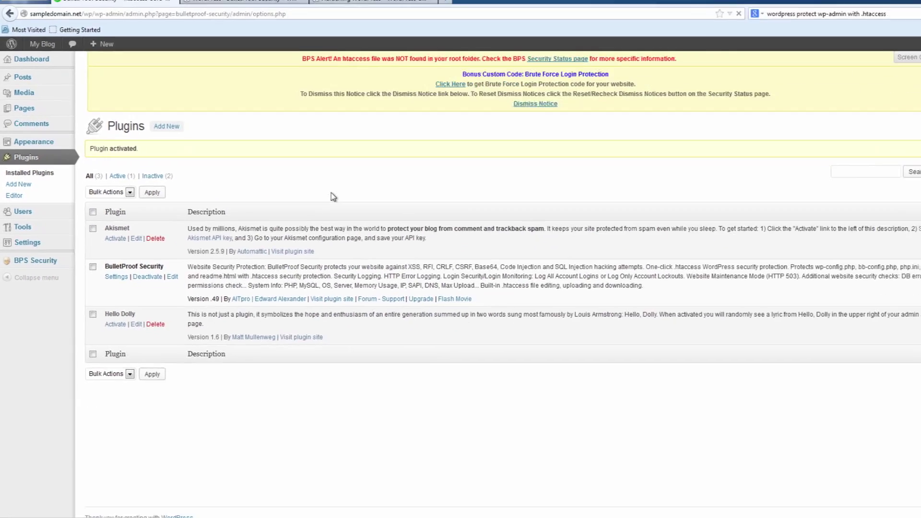
left_click(75, 427)
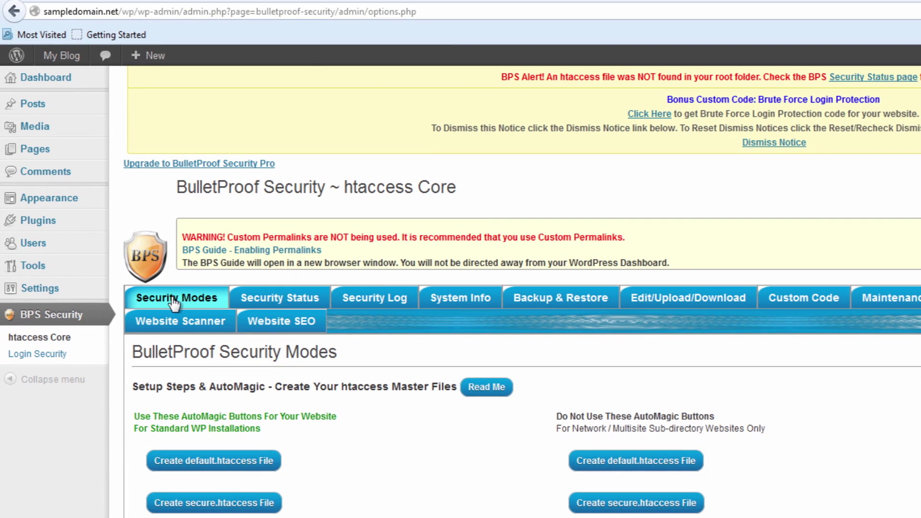
Activate BulletProof Mode for the root folder, confirming the overwrite warning
scroll(365, 433, "down", 10)
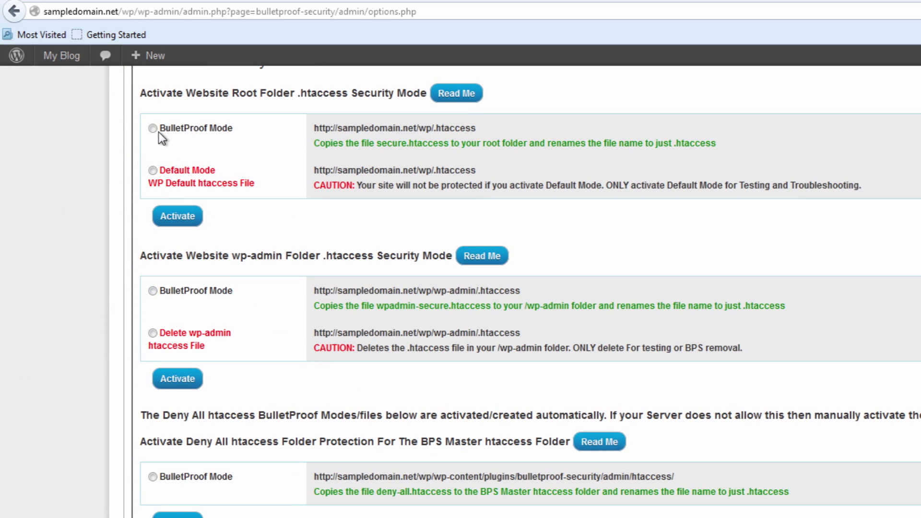
left_click(152, 129)
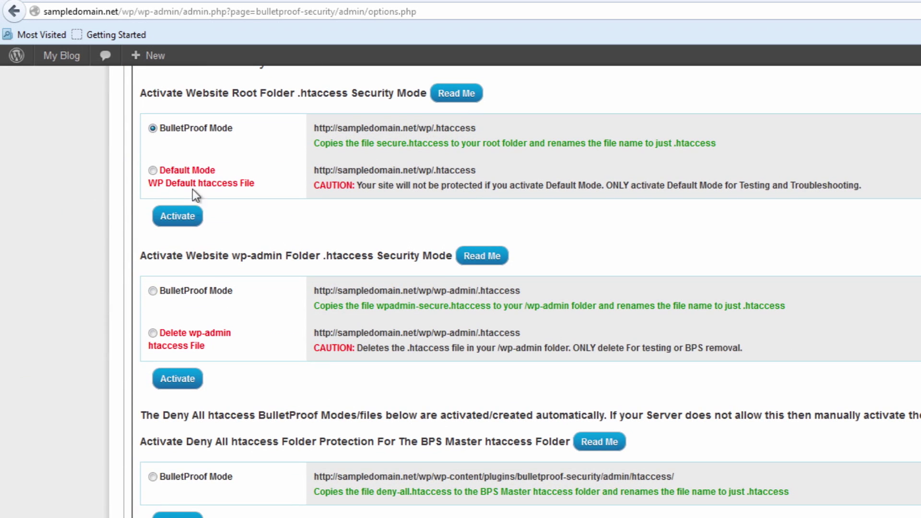
left_click(177, 216)
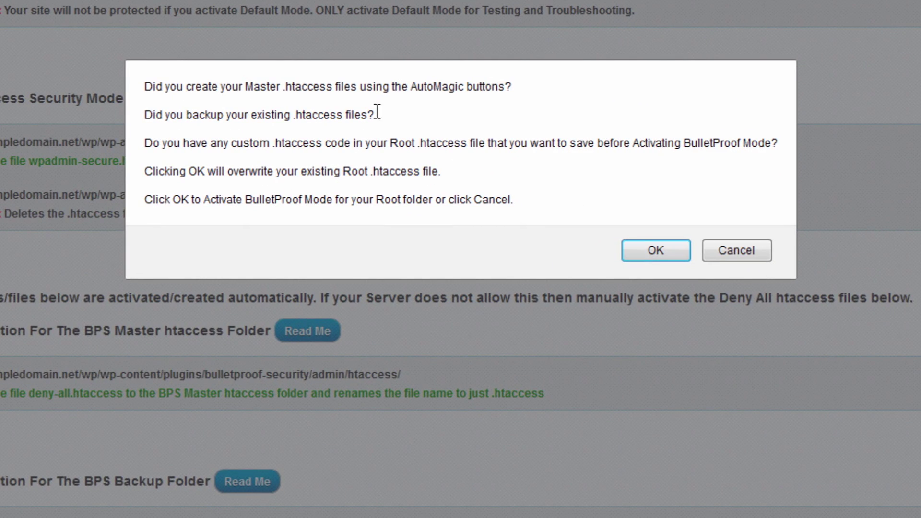
left_click_drag(520, 203, 243, 87)
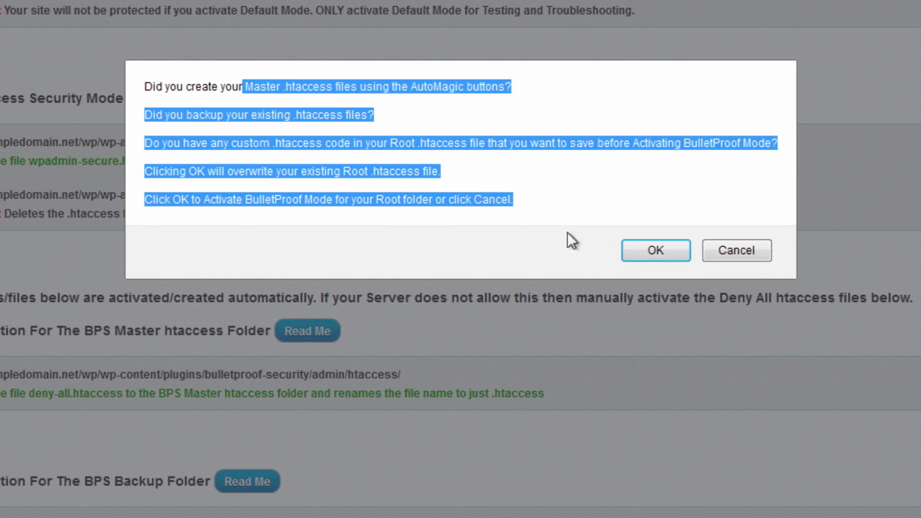
left_click(648, 251)
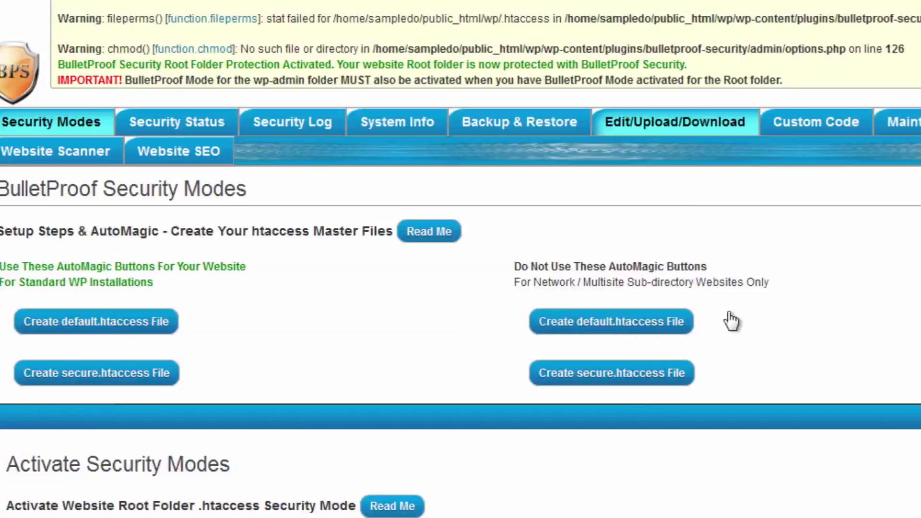
Activate BulletProof Mode for wp-admin and Deny All for the BPS Master and Backup folders
scroll(730, 318, "down", 5)
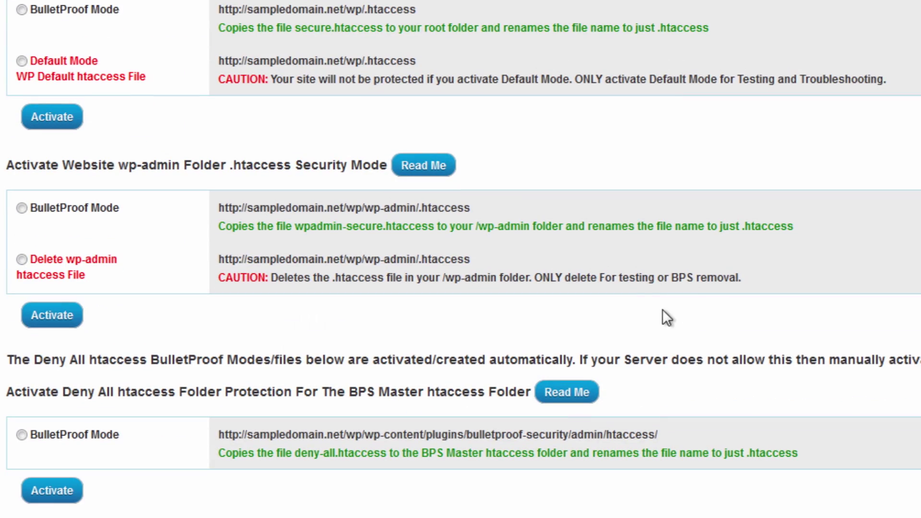
left_click(22, 208)
left_click(52, 315)
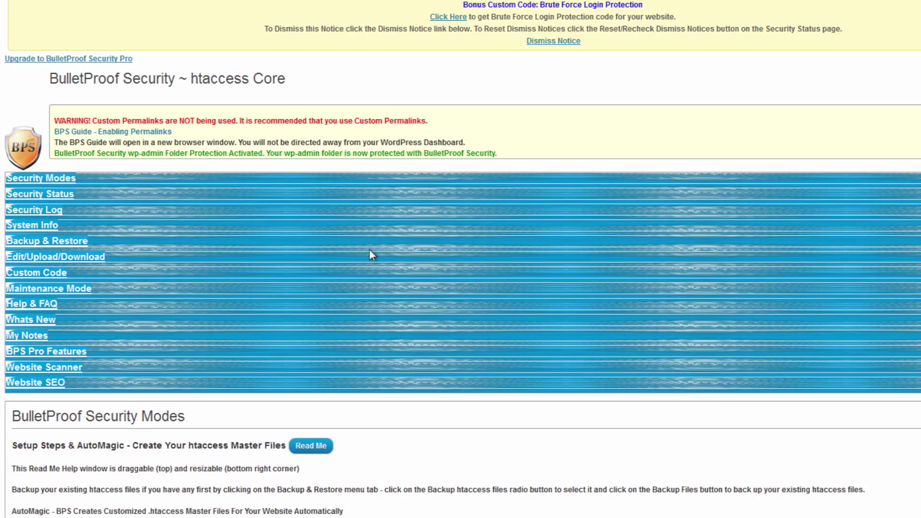
scroll(370, 259, "down", 15)
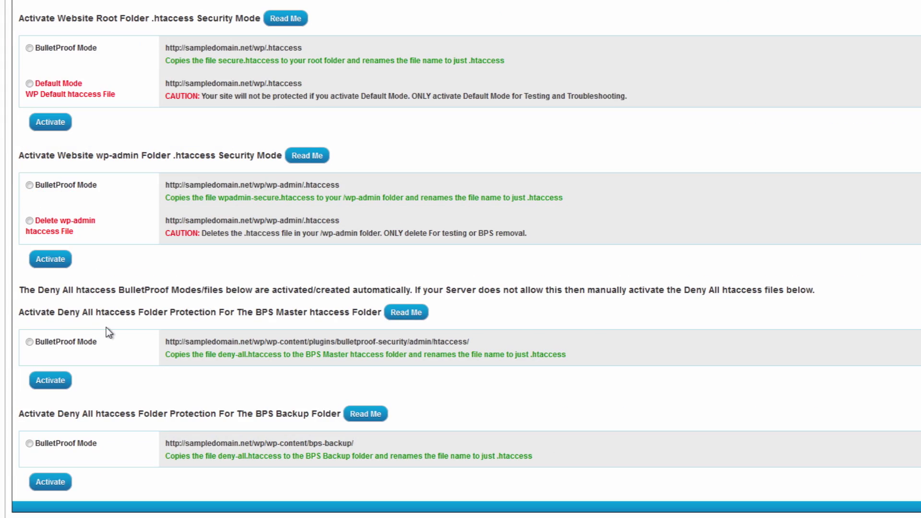
left_click(29, 342)
left_click(50, 380)
scroll(484, 314, "down", 15)
left_click(50, 482)
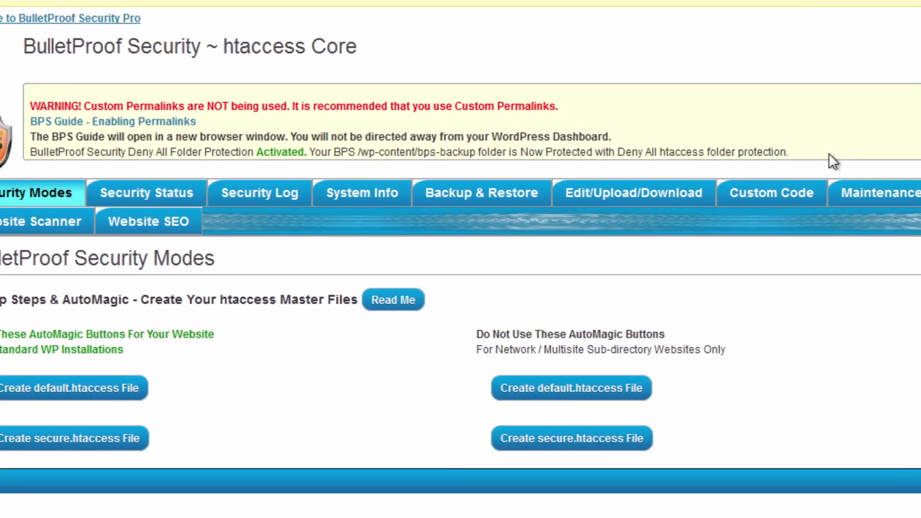
left_click_drag(620, 162, 87, 117)
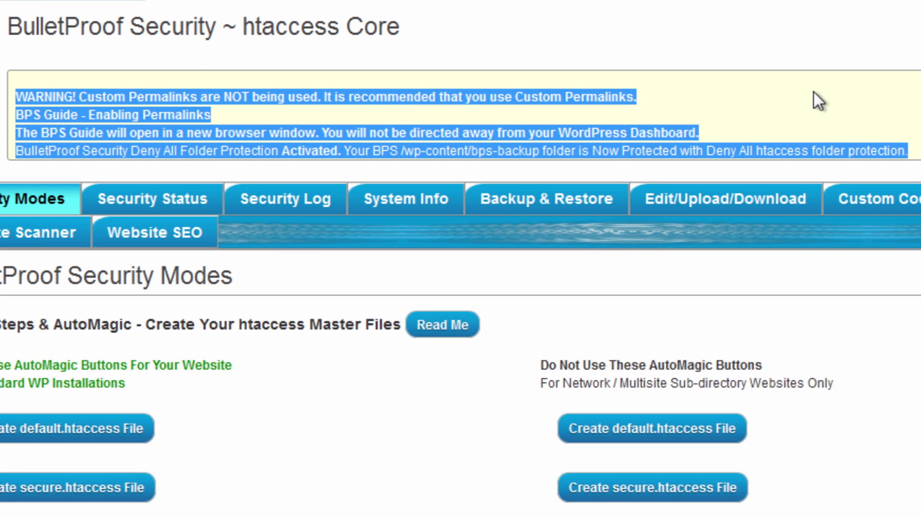
left_click(199, 76)
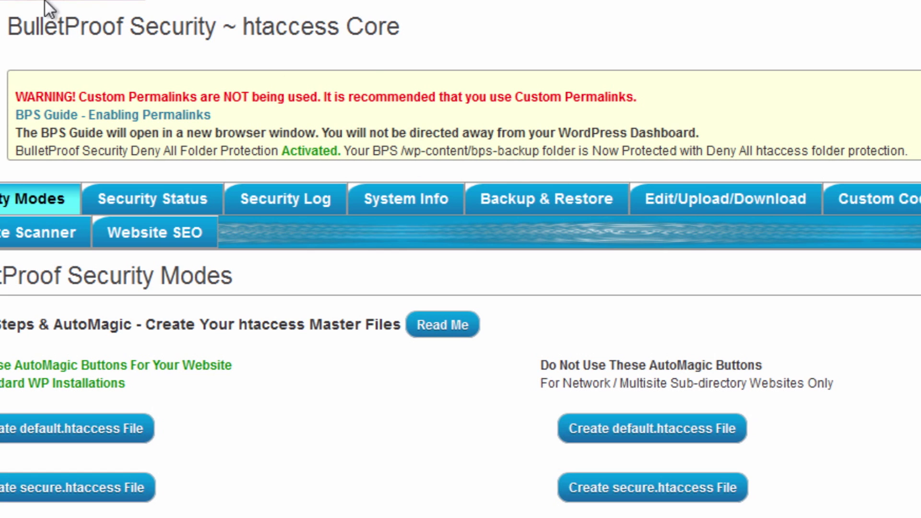
Show the current root htaccess file in the Edit/Upload/Download editor, scroll it, and place the caret at its start
left_click(736, 207)
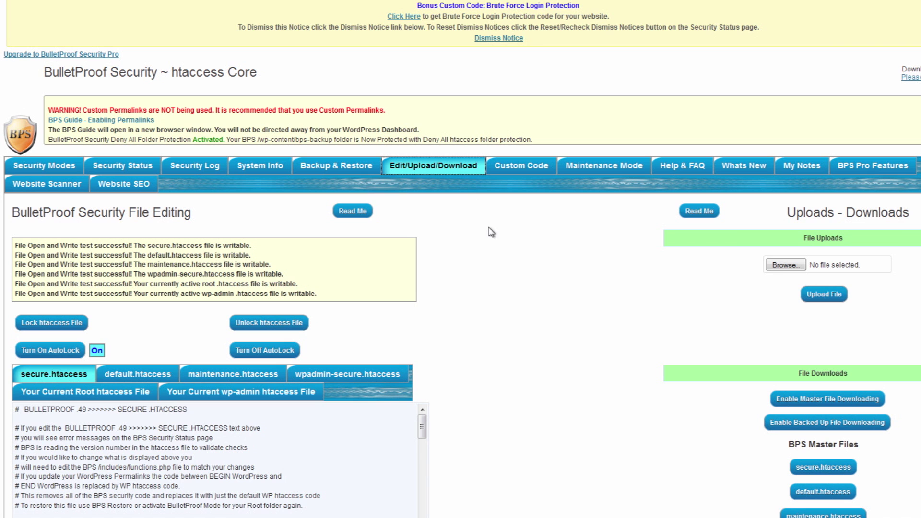
left_click(82, 394)
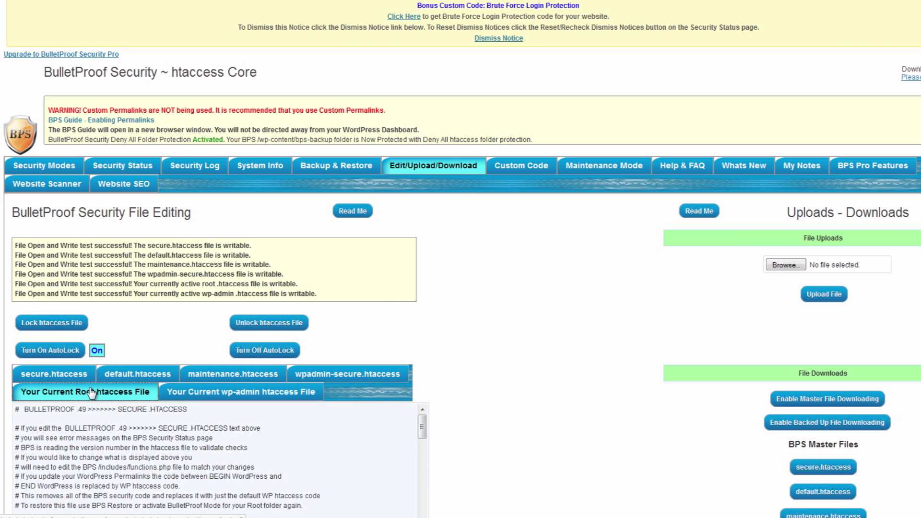
scroll(486, 318, "down", 3)
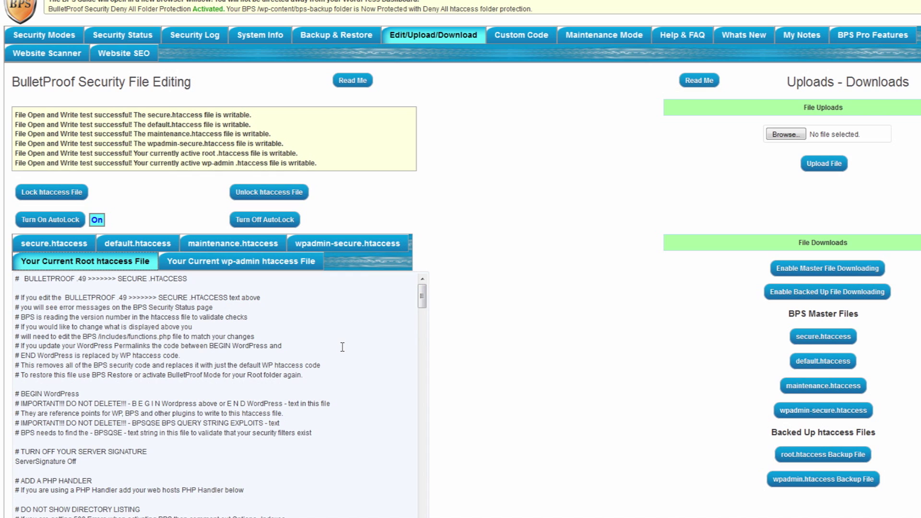
scroll(342, 347, "down", 9)
scroll(342, 346, "down", 15)
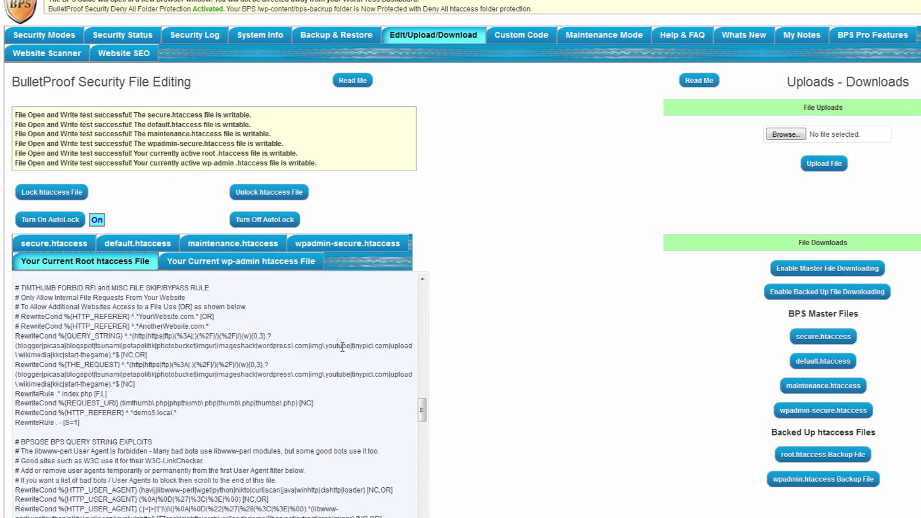
scroll(342, 347, "up", 20)
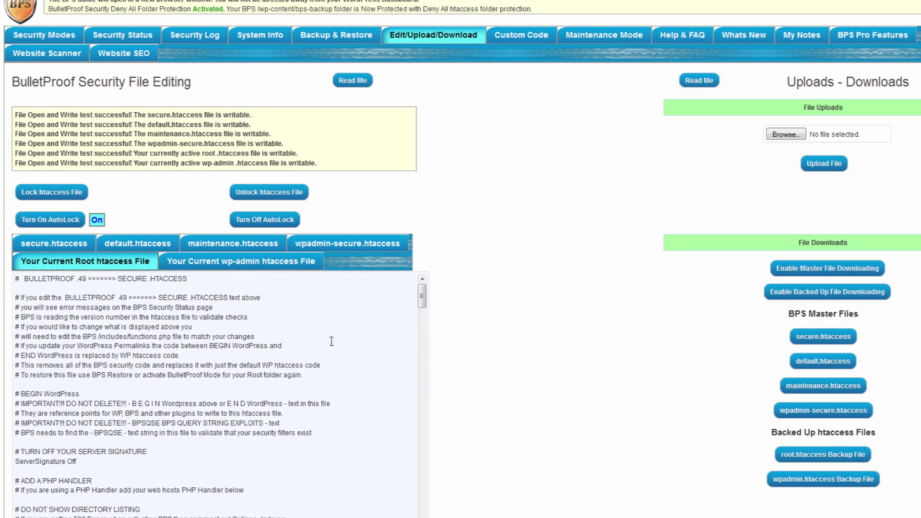
left_click(20, 280)
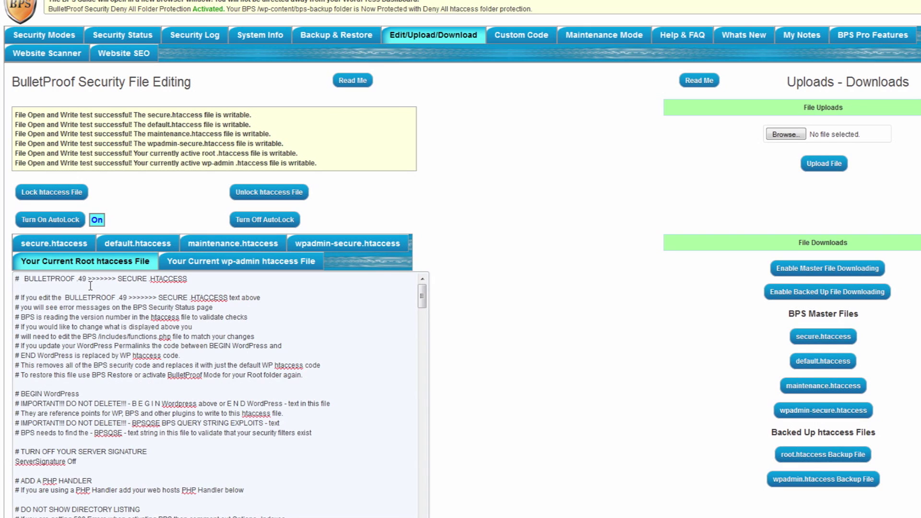
left_click(16, 279)
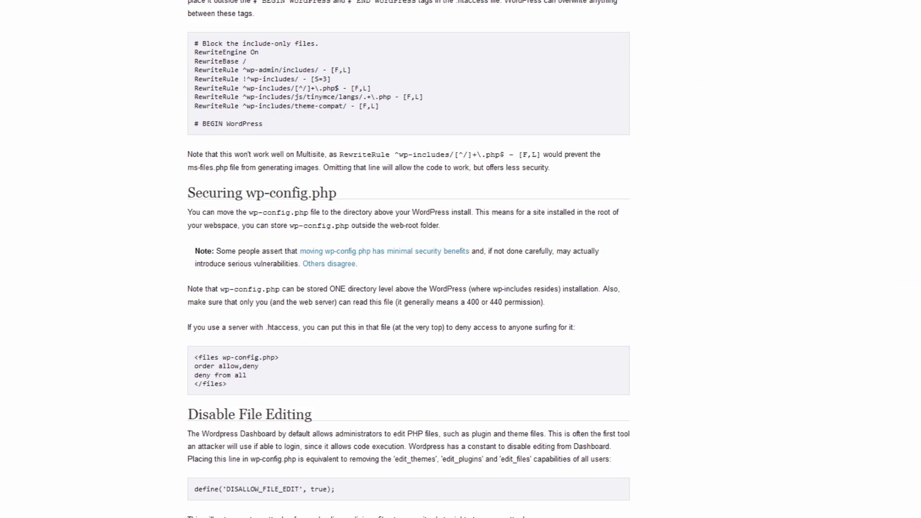
scroll(568, 130, "up", 15)
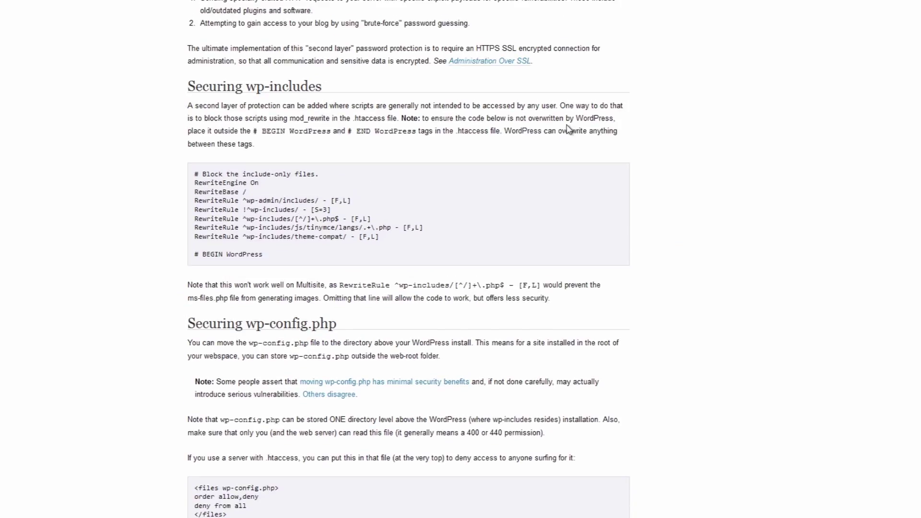
scroll(568, 130, "up", 20)
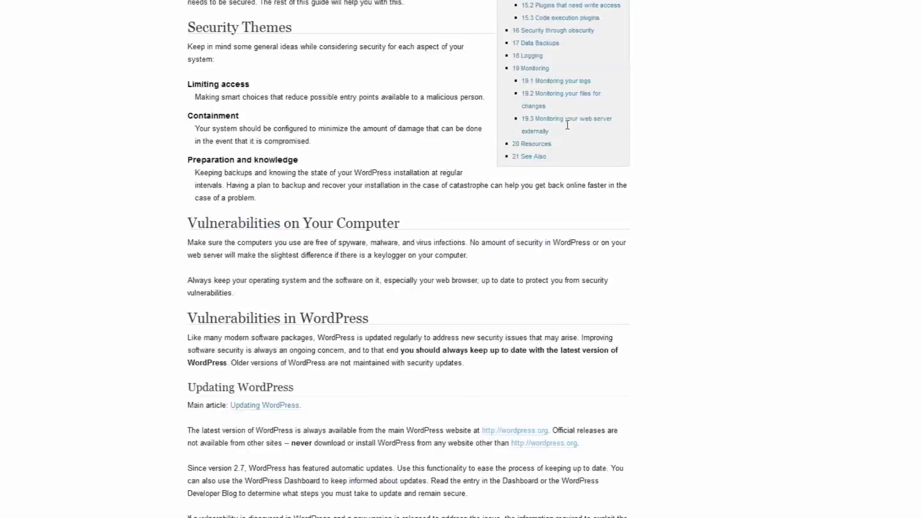
left_click_drag(198, 111, 413, 121)
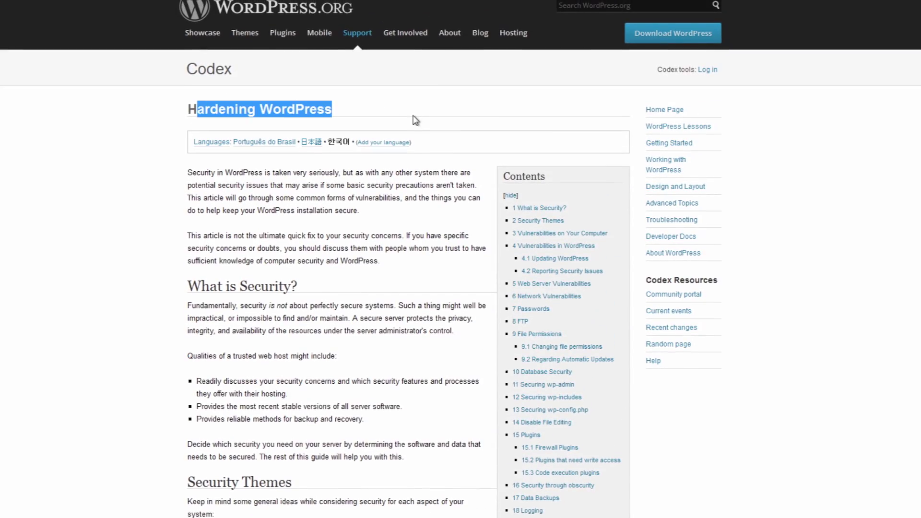
left_click(371, 219)
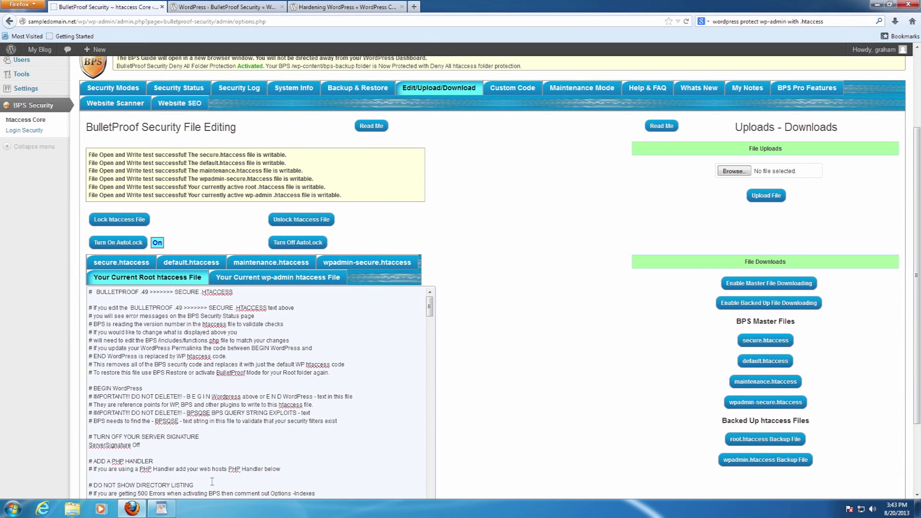
left_click(162, 508)
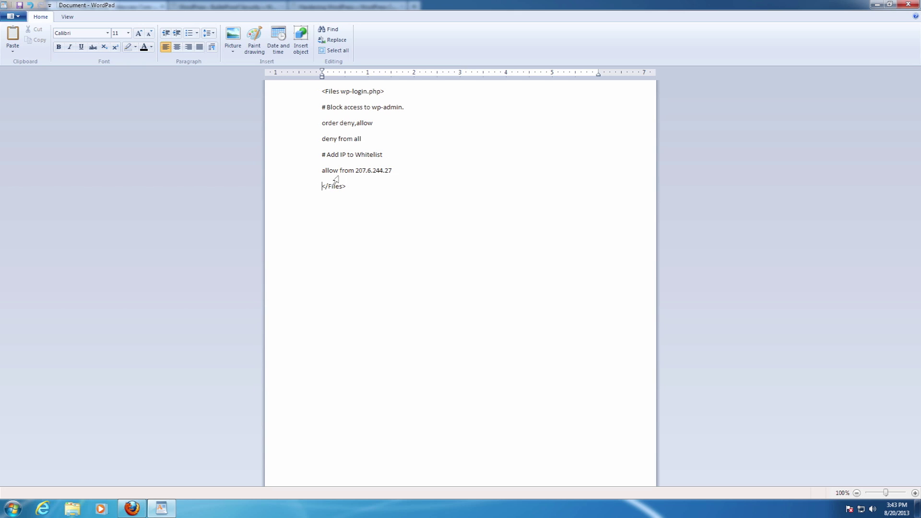
left_click_drag(355, 171, 410, 170)
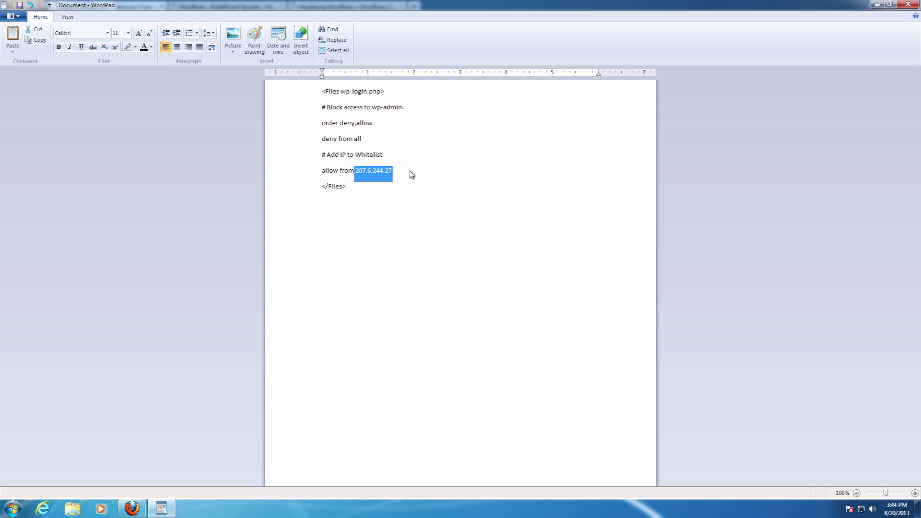
left_click(132, 508)
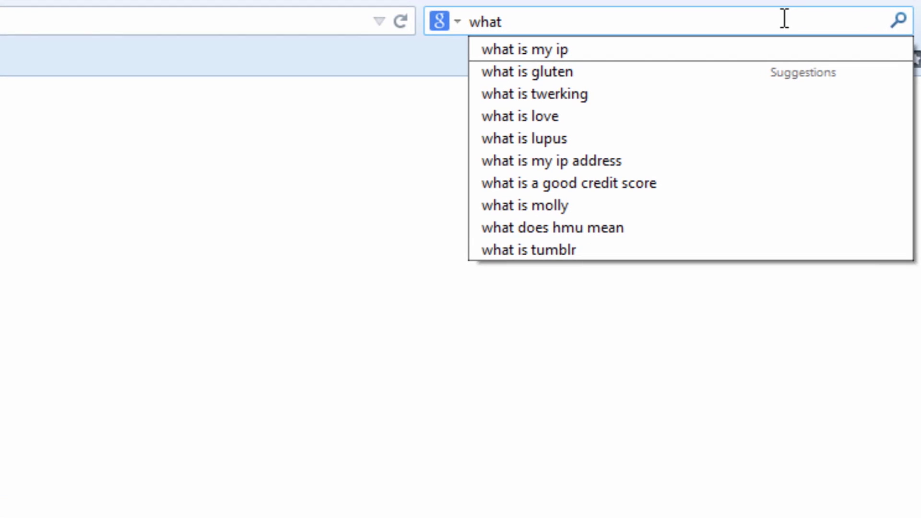
type("my ip")
key("Return")
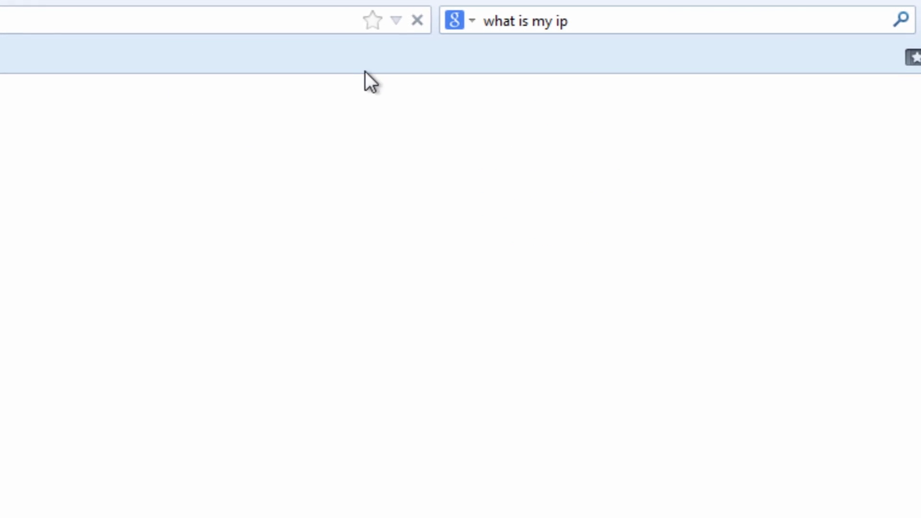
left_click_drag(70, 134, 206, 134)
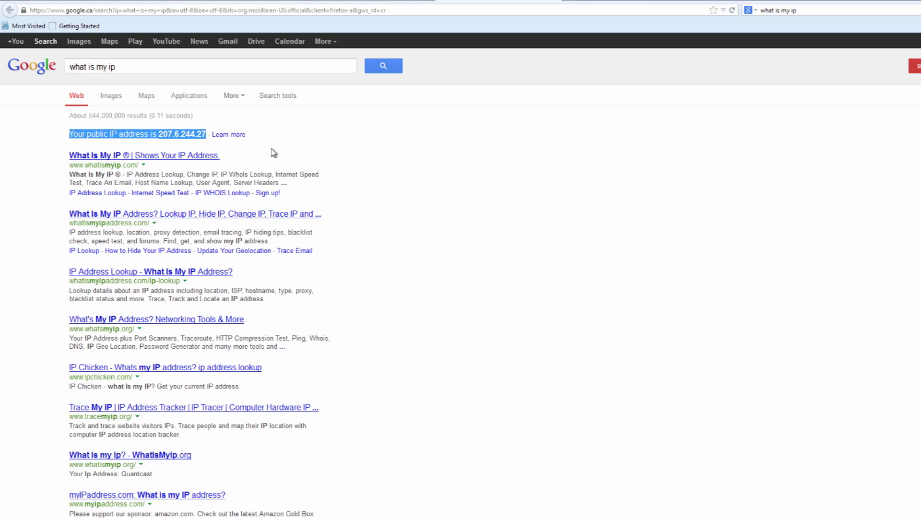
left_click(287, 143)
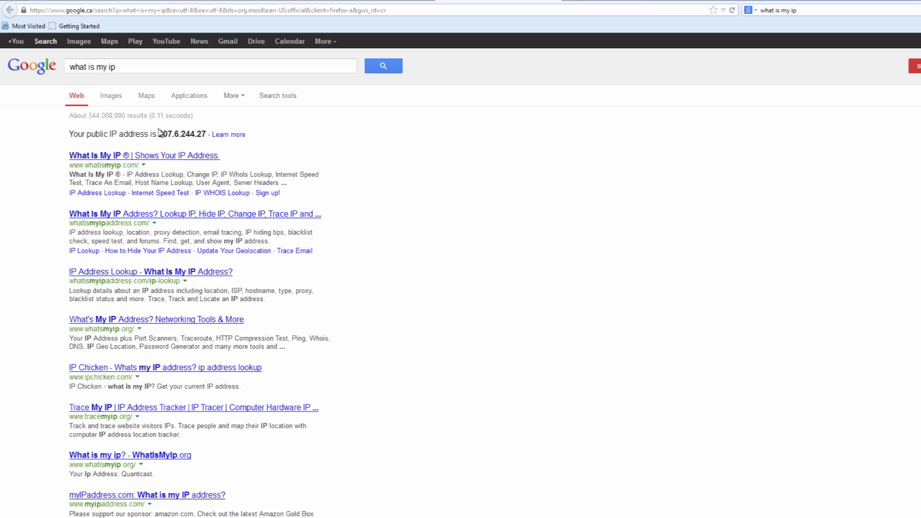
left_click_drag(161, 136, 206, 135)
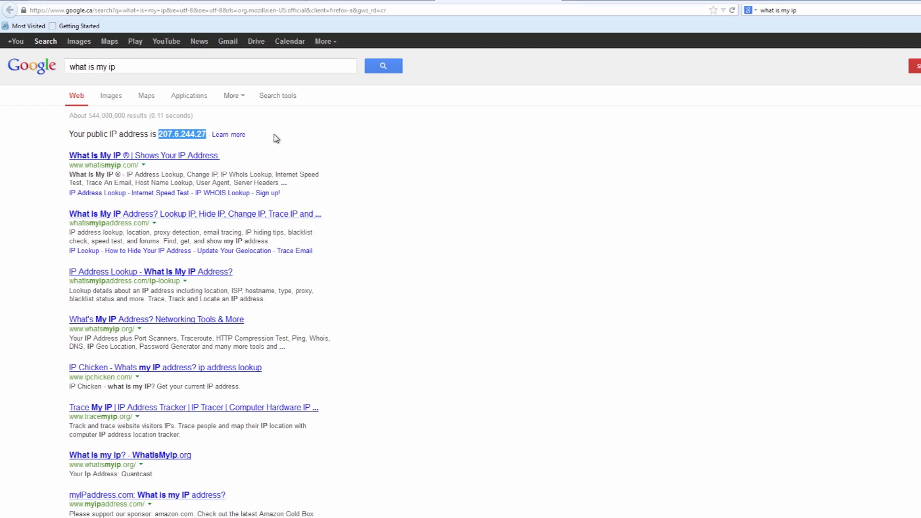
left_click(259, 141)
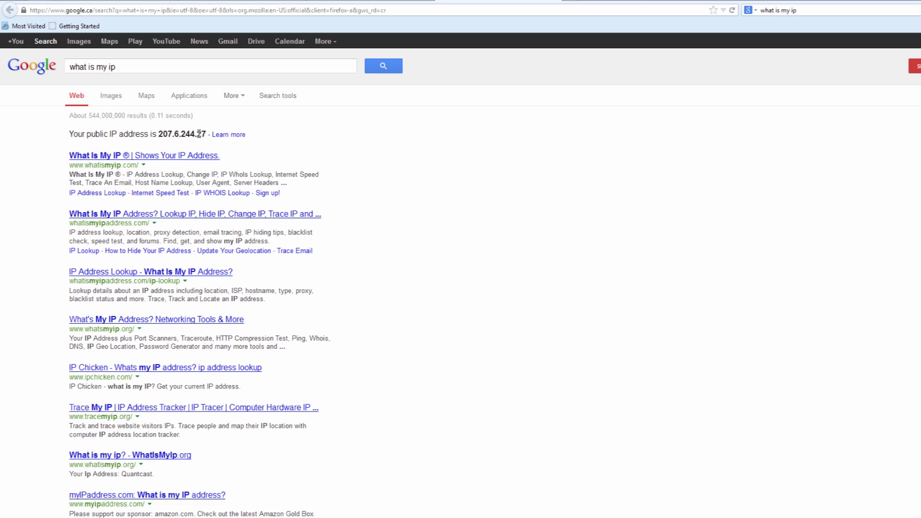
left_click_drag(198, 134, 206, 134)
left_click(298, 141)
left_click_drag(205, 134, 161, 134)
key("ctrl+c")
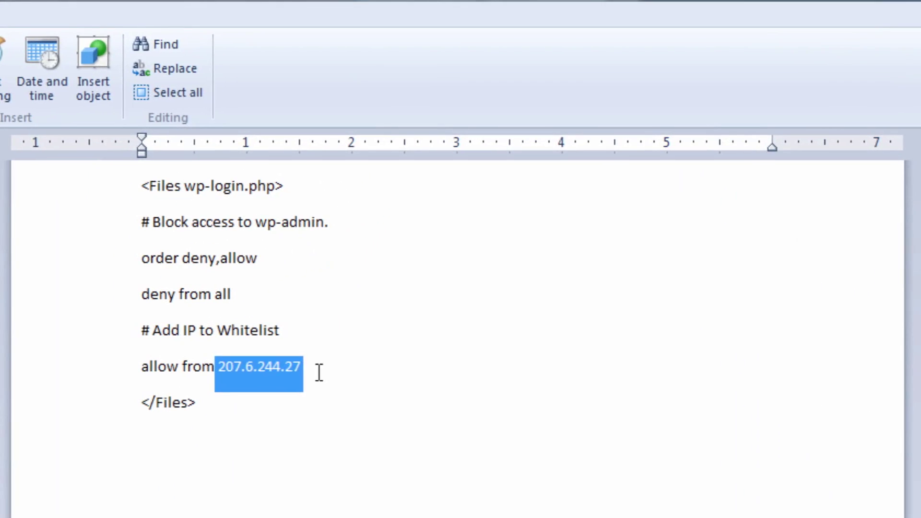
Add an 'allow from 207.6.244.0/24' line to the WordPad draft, select the whole block, and return to BPS
left_click(424, 169)
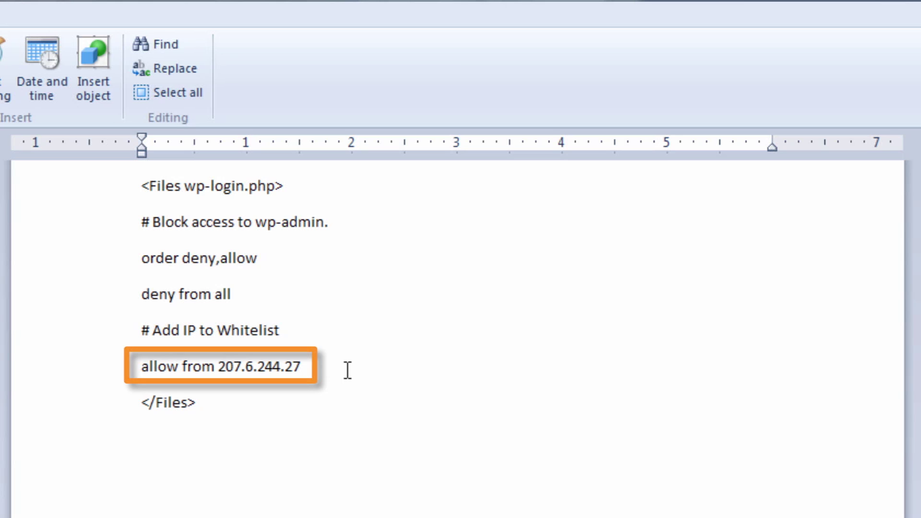
key("Return")
type("allow from")
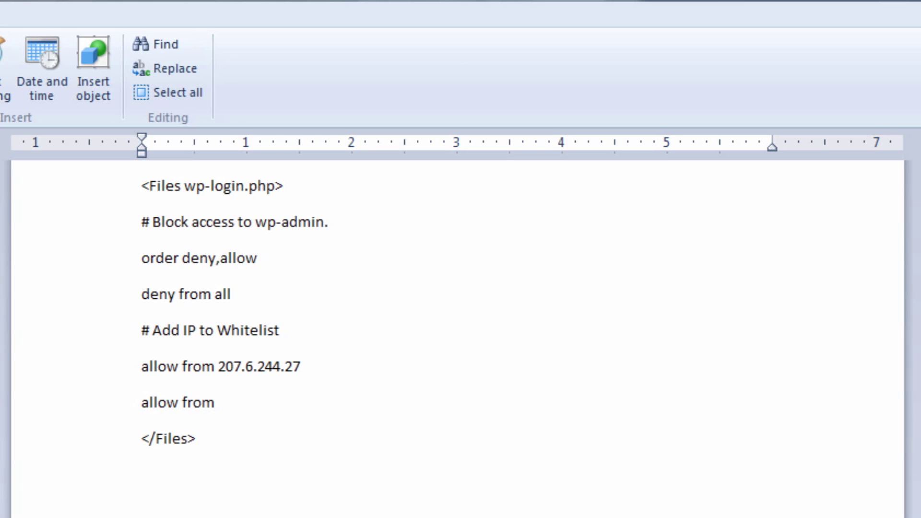
key("ctrl+v")
key("BackSpace")
key("BackSpace")
type("0")
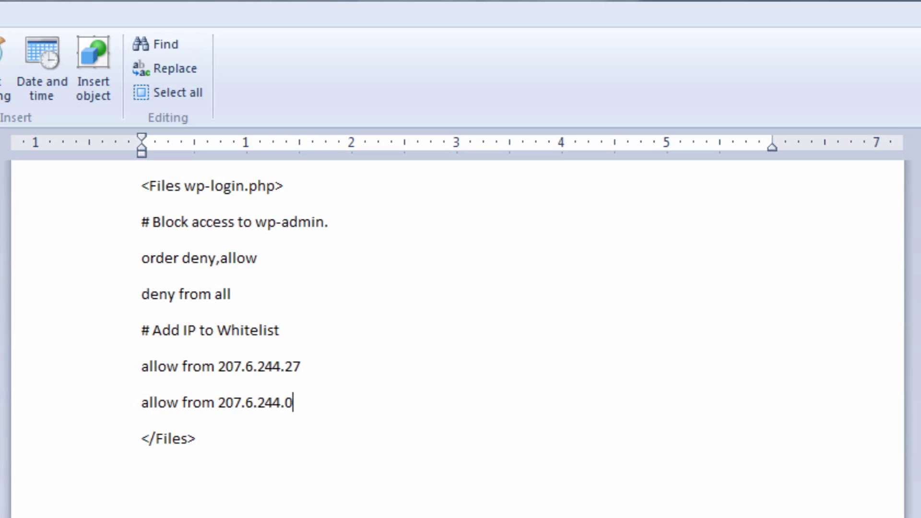
type("/24")
left_click_drag(231, 448, 101, 193)
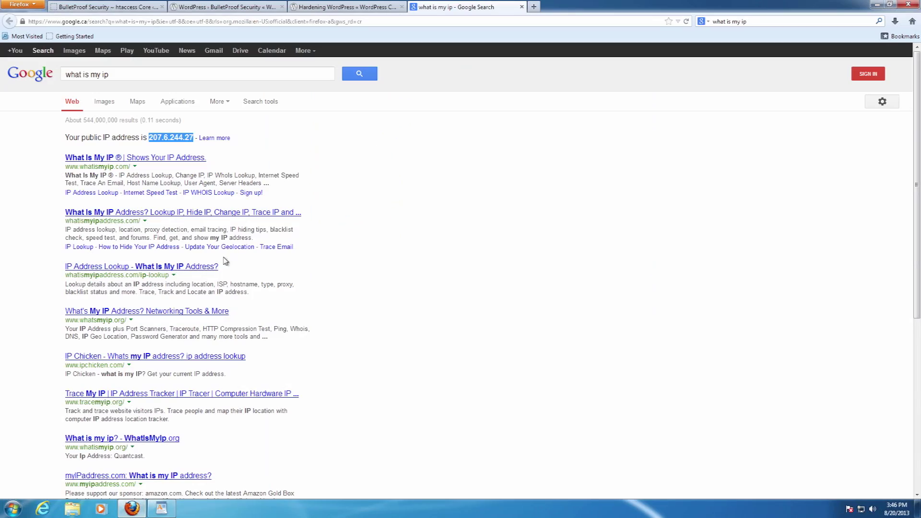
left_click(86, 5)
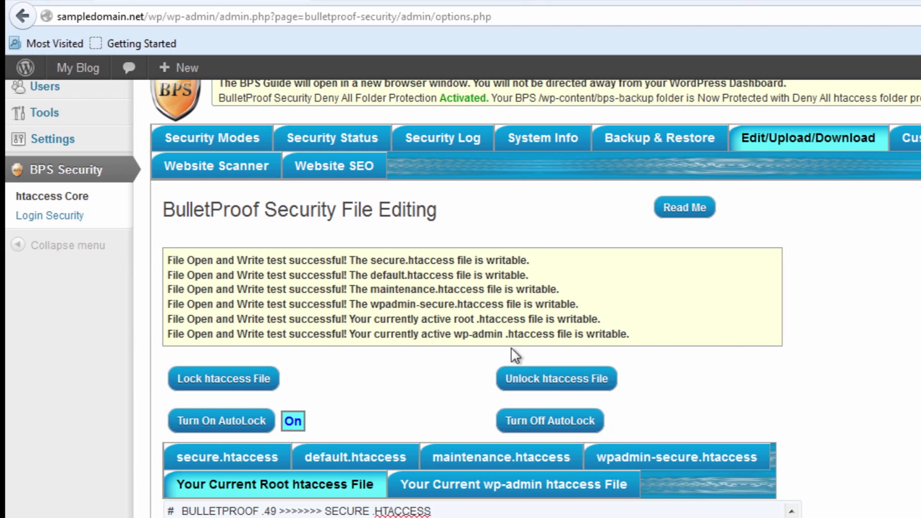
Unlock the root .htaccess file in BulletProof Security and confirm the prompt
left_click(535, 383)
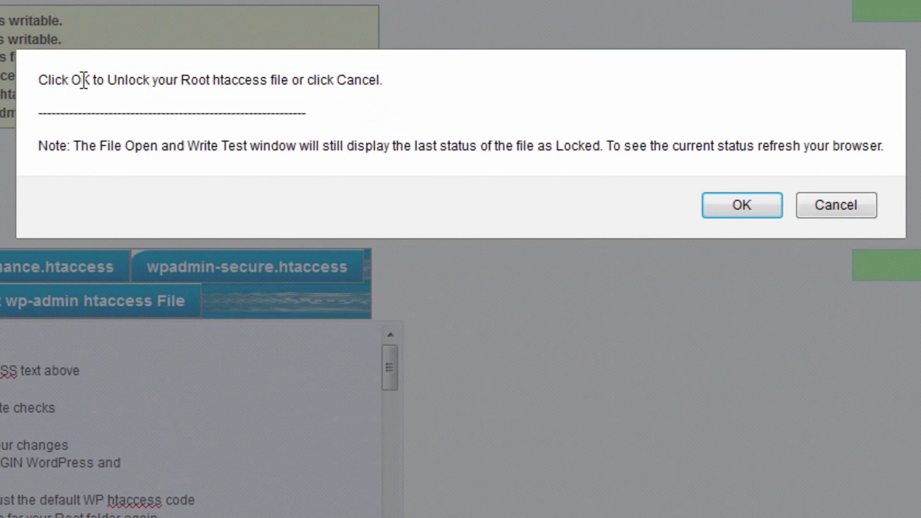
left_click_drag(69, 80, 508, 84)
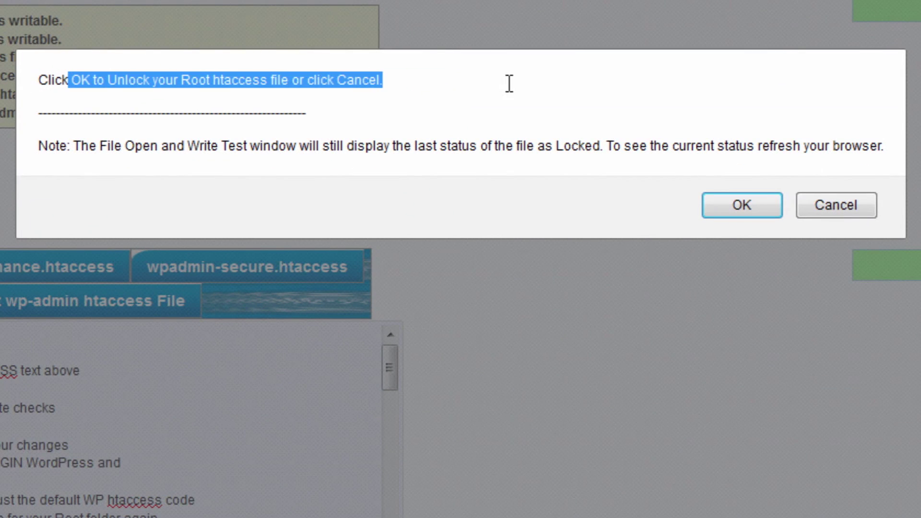
left_click(740, 207)
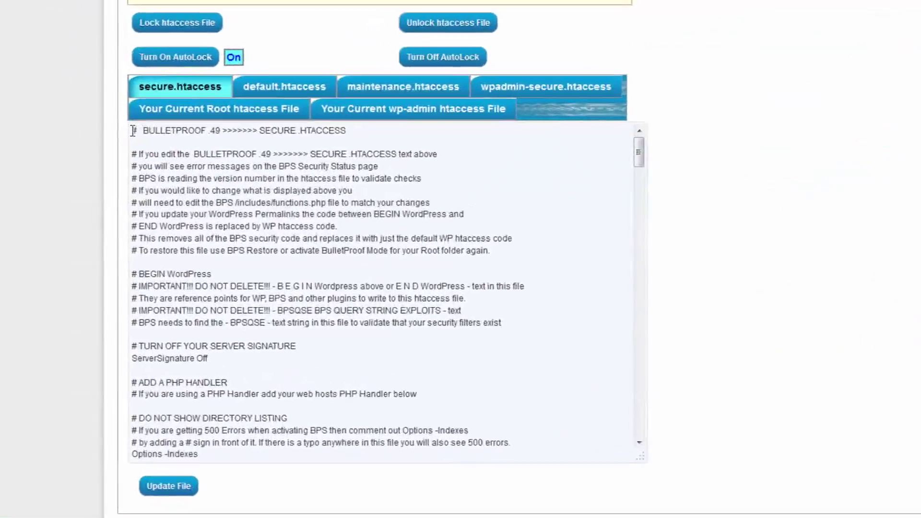
Insert the wp-login.php whitelist block with 207.6.244.0/24 atop the root .htaccess and click Update File
left_click(114, 201)
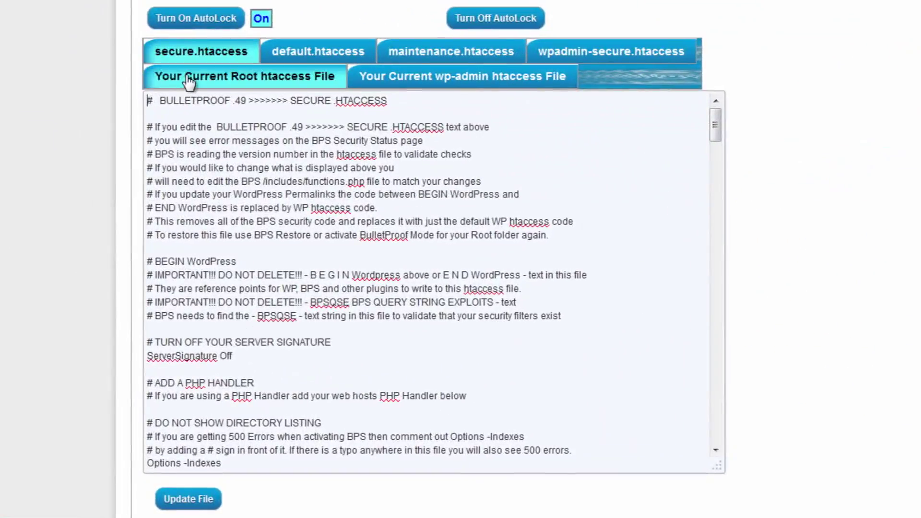
left_click(145, 101)
key("Return")
key("Return")
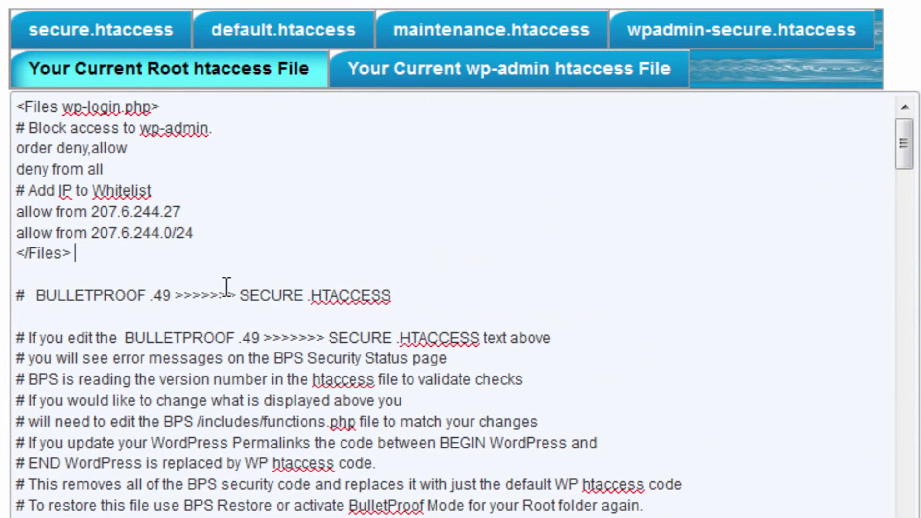
left_click(214, 233)
left_click_drag(161, 233, 204, 233)
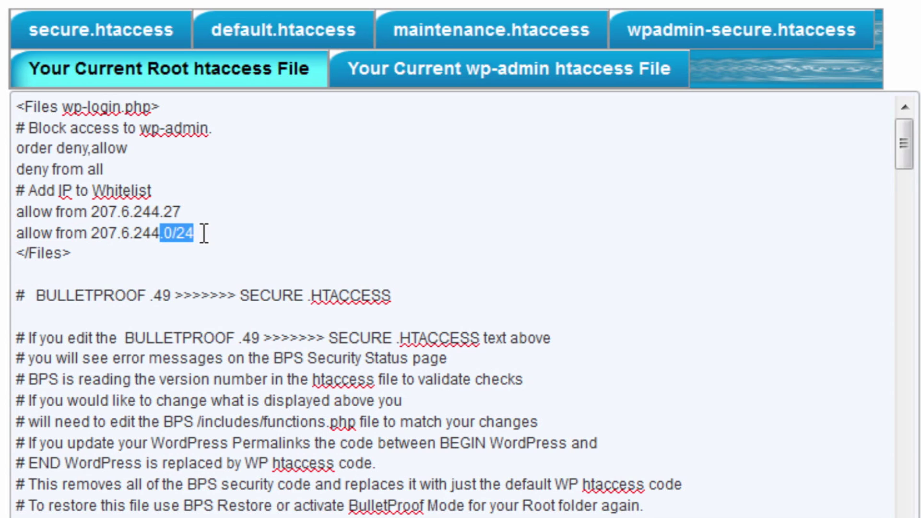
left_click(211, 207)
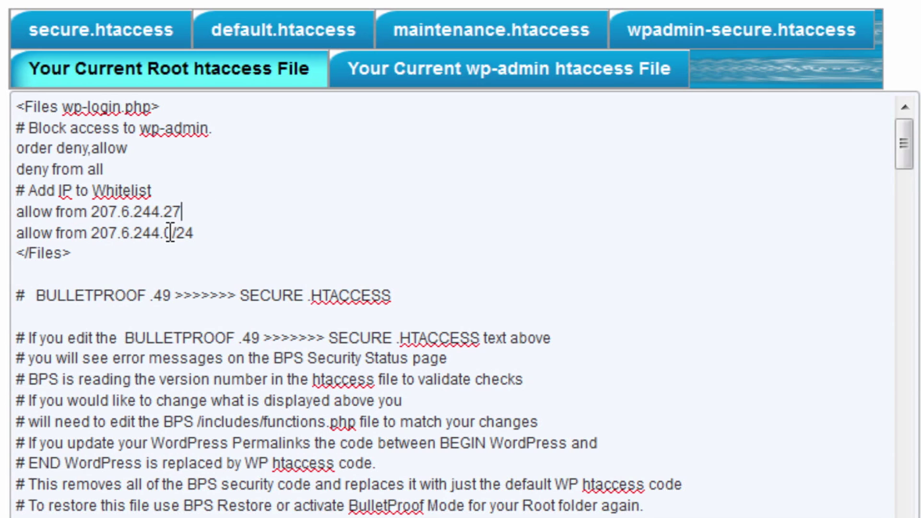
left_click(223, 226)
scroll(237, 200, "up", 5)
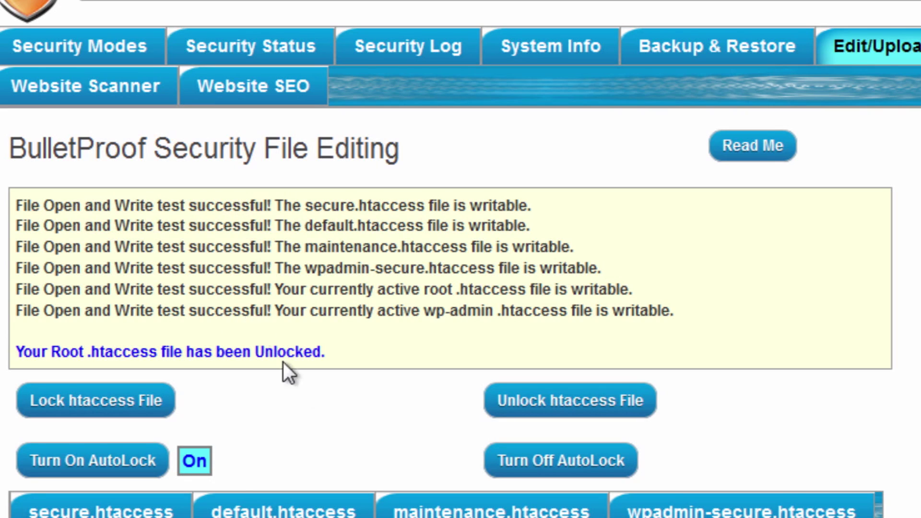
scroll(283, 362, "down", 5)
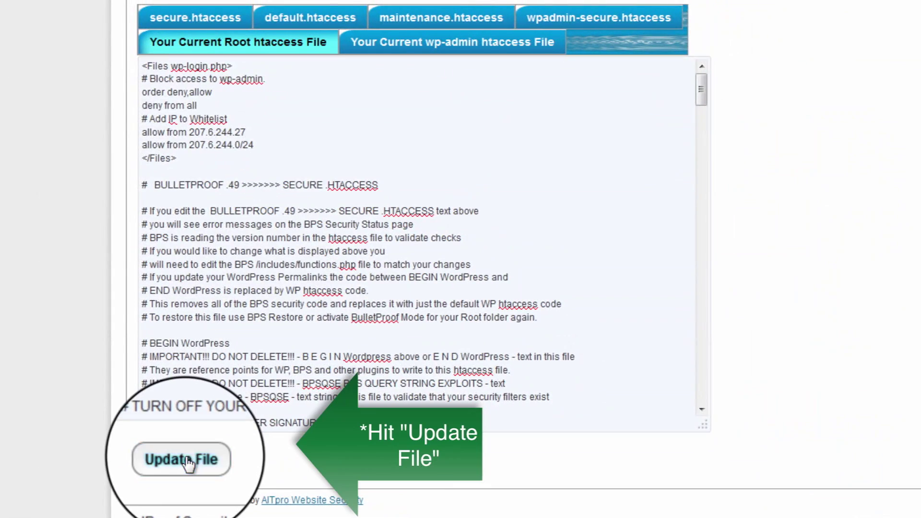
left_click(183, 458)
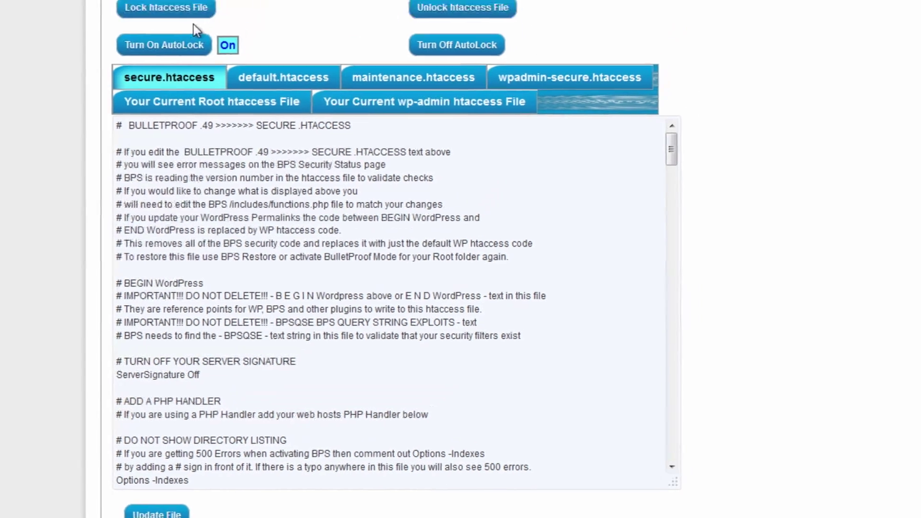
Lock the root .htaccess file, confirm, and check the locked and writable-test messages
left_click(166, 8)
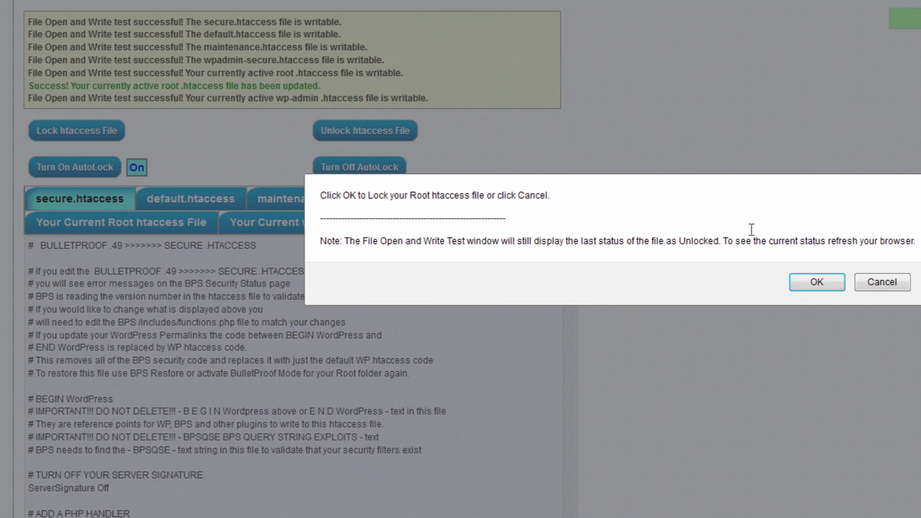
left_click(821, 283)
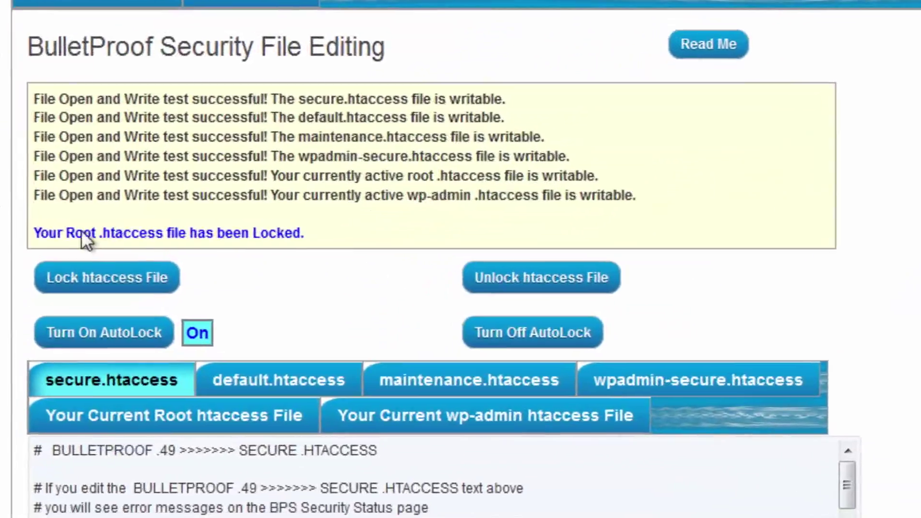
left_click_drag(33, 393, 144, 389)
left_click_drag(212, 217, 421, 222)
left_click(513, 146)
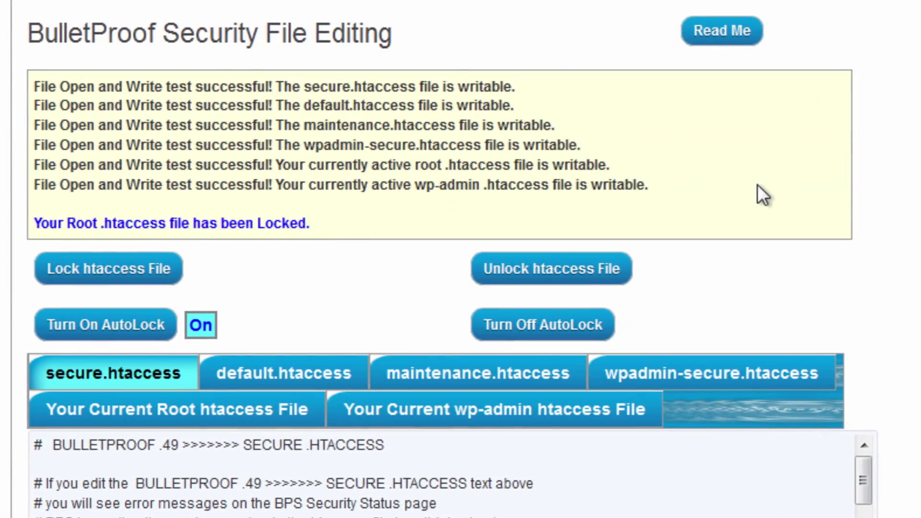
left_click_drag(757, 185, 50, 85)
left_click(883, 130)
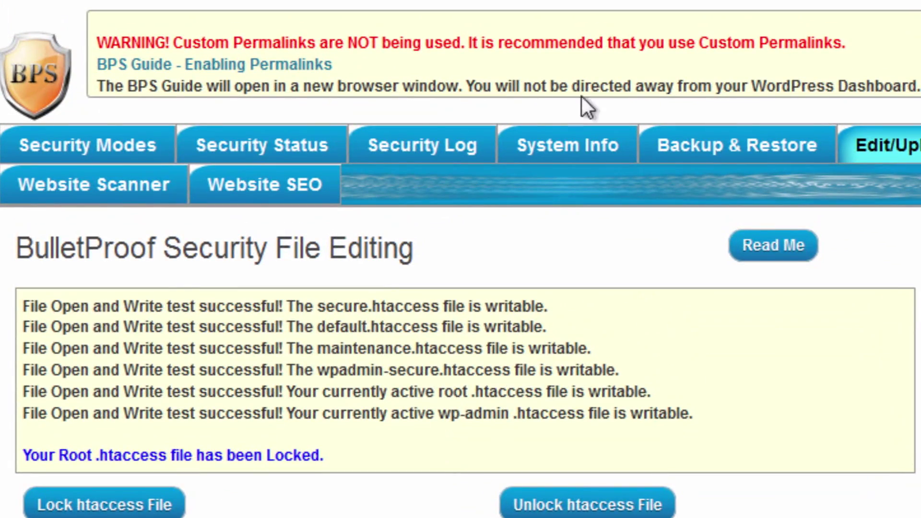
Open the Website Scanner tab and highlight its Sucuri SiteCheck quote and link
left_click(93, 190)
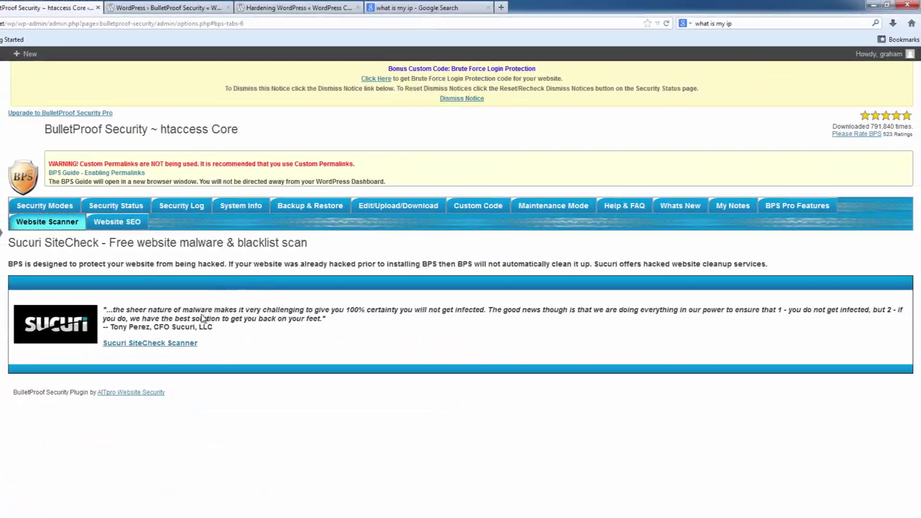
triple_click(220, 346)
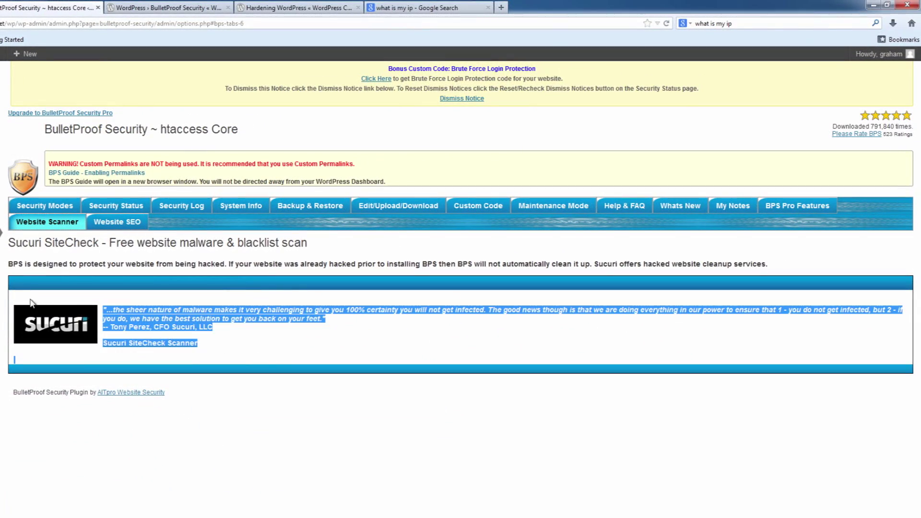
left_click(319, 349)
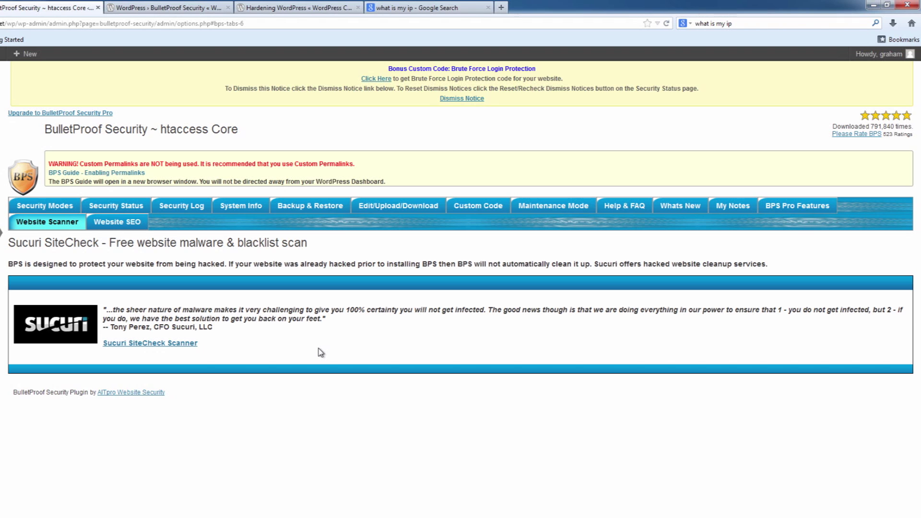